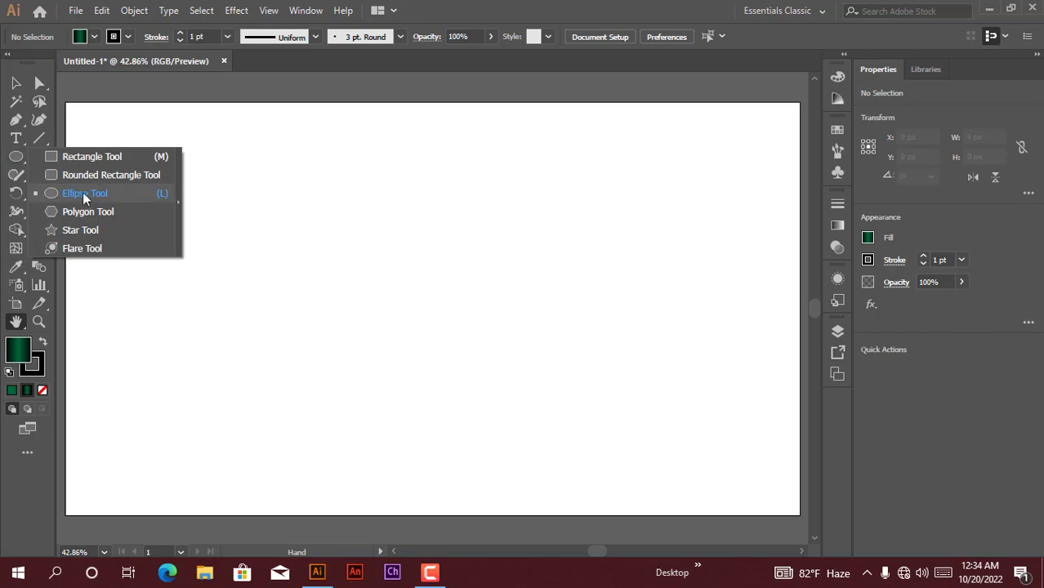
Draw an ellipse with no fill, about 752 by 753 px, and centre it horizontally and vertically on the artboard.
click(70, 196)
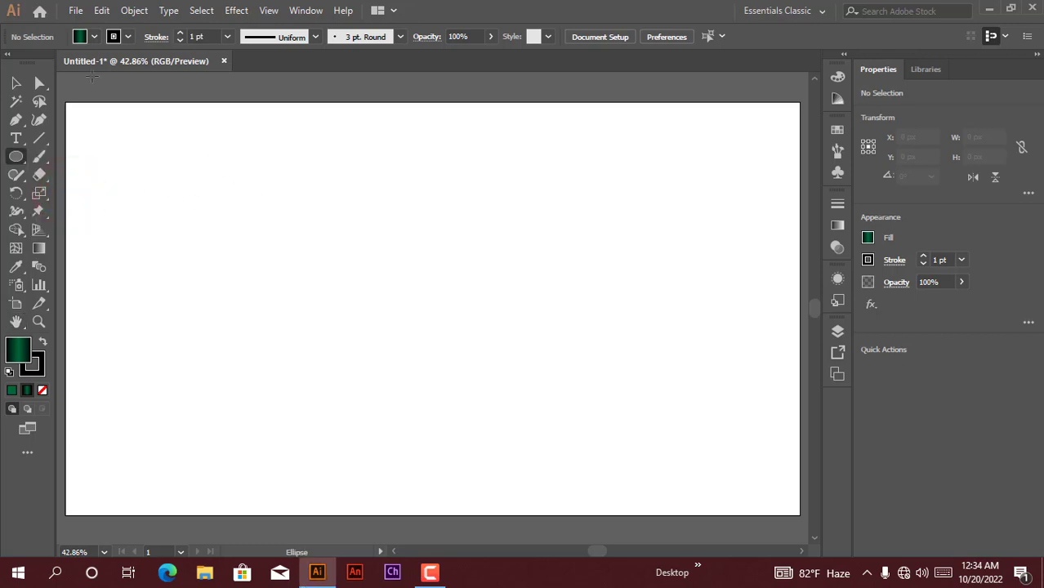
click(93, 37)
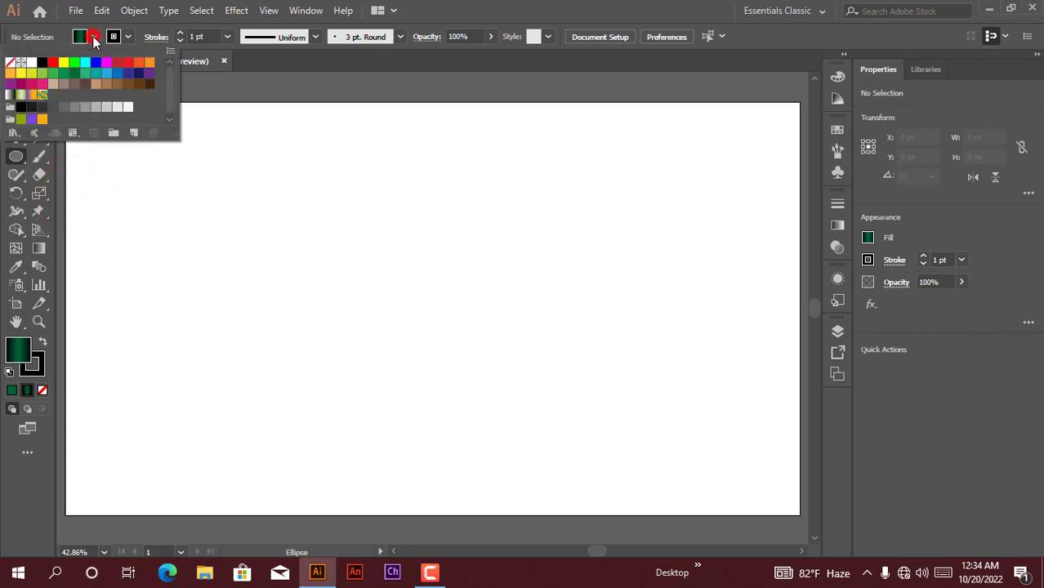
click(8, 64)
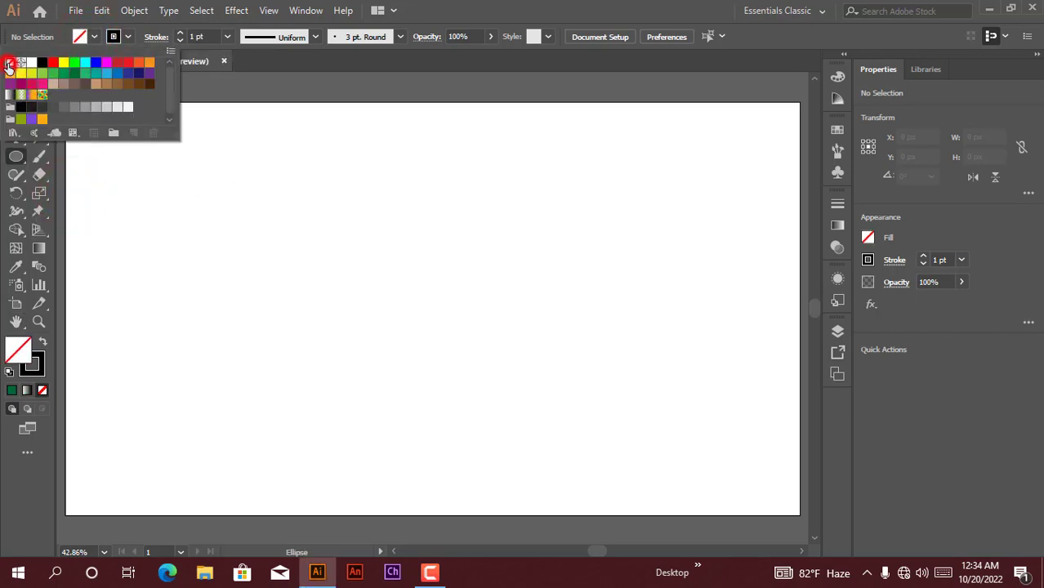
click(191, 82)
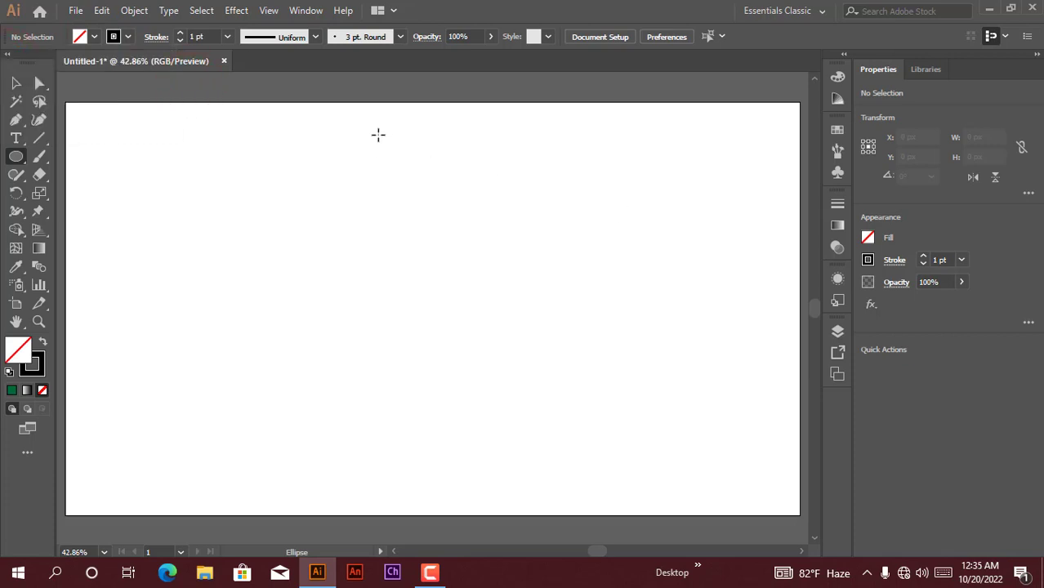
drag(372, 145, 659, 433)
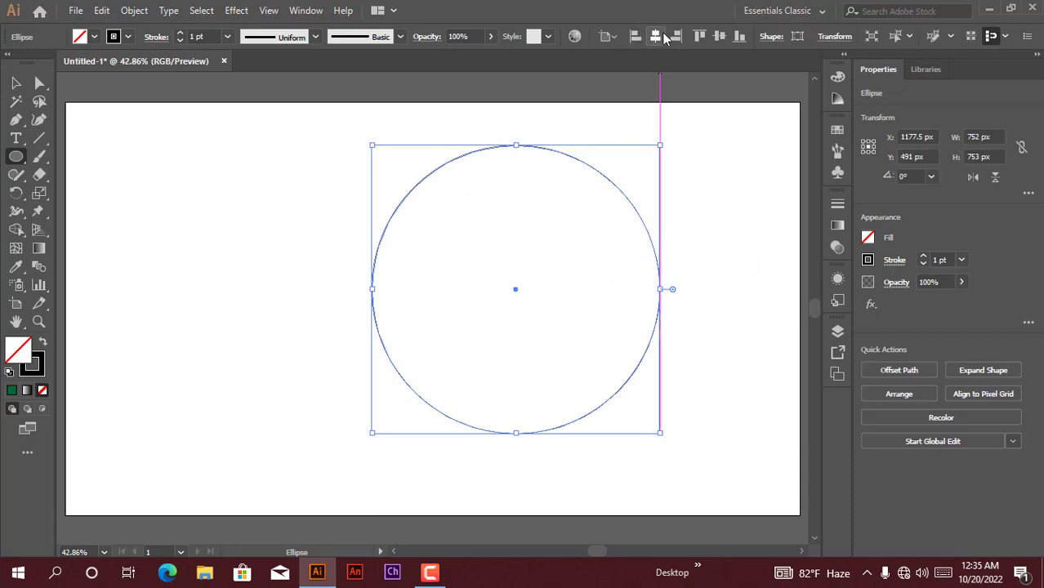
click(659, 38)
click(718, 37)
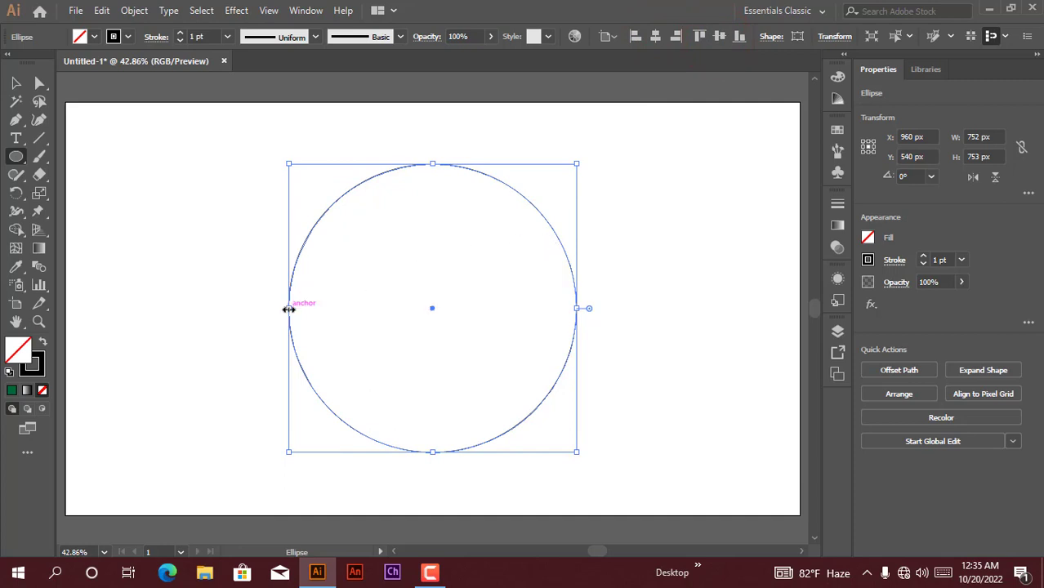
Narrow the ellipse to about 266.5 px wide and centre it on the artboard again.
drag(288, 308, 475, 324)
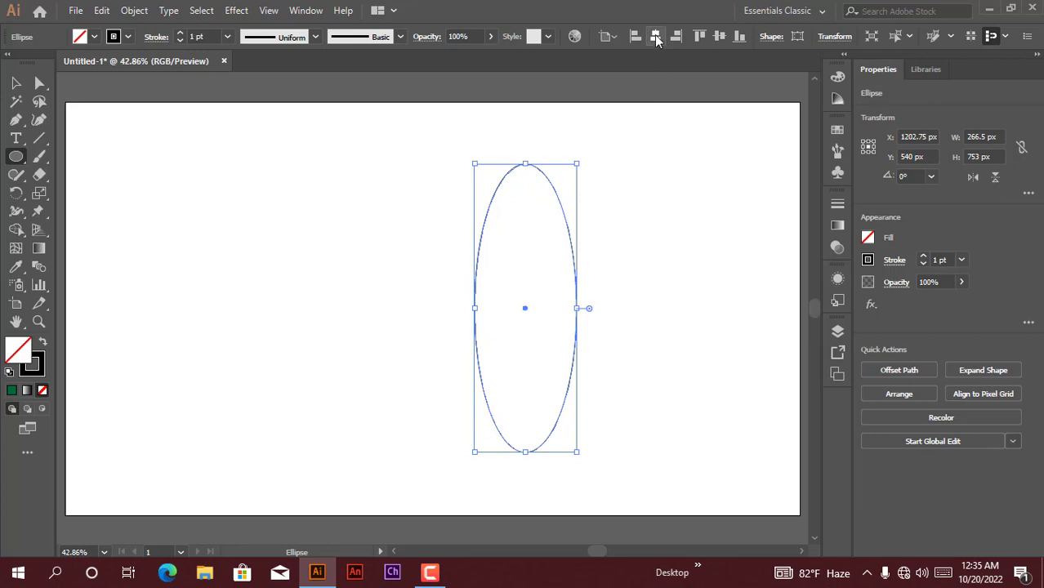
click(655, 36)
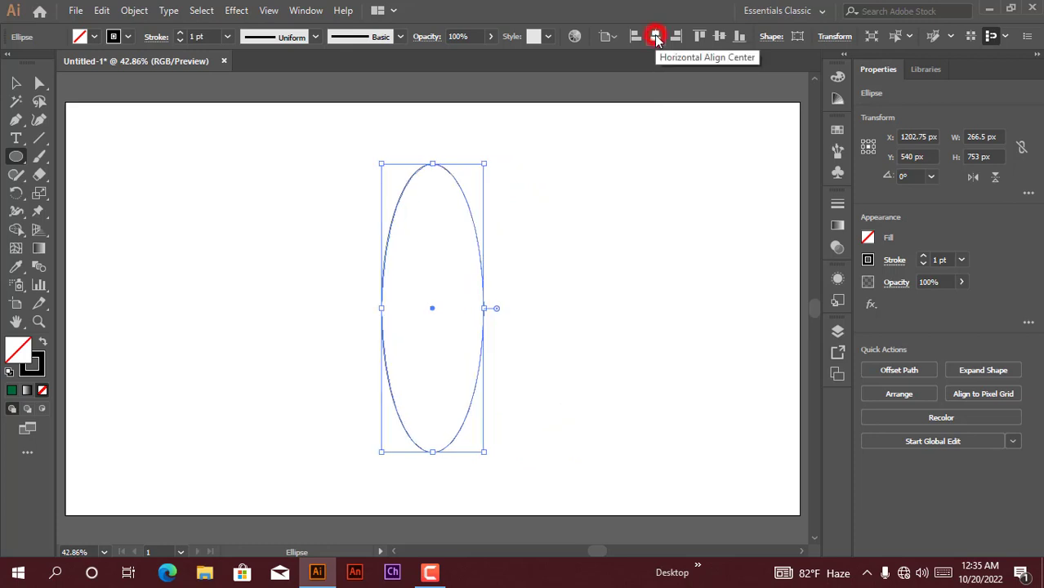
click(719, 36)
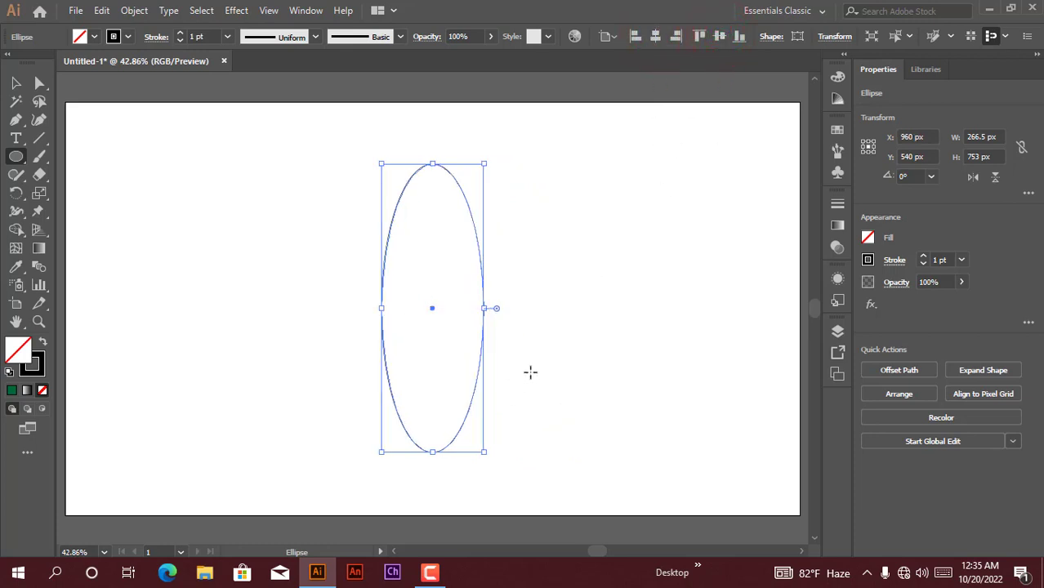
Copy and paste the narrow ellipse, then rotate the copy to 270° so it lies horizontally across the original.
click(101, 10)
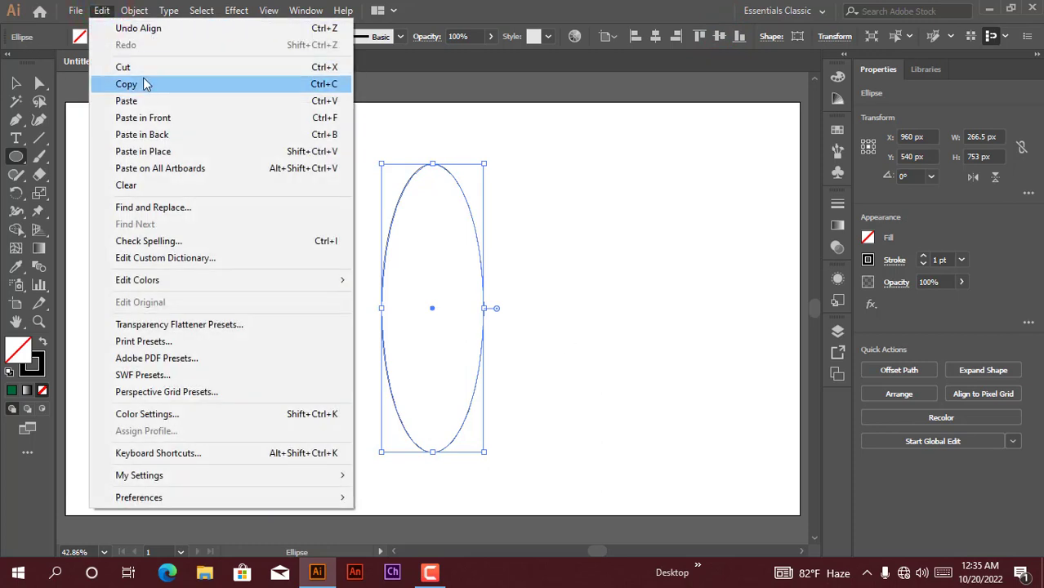
click(139, 85)
click(101, 10)
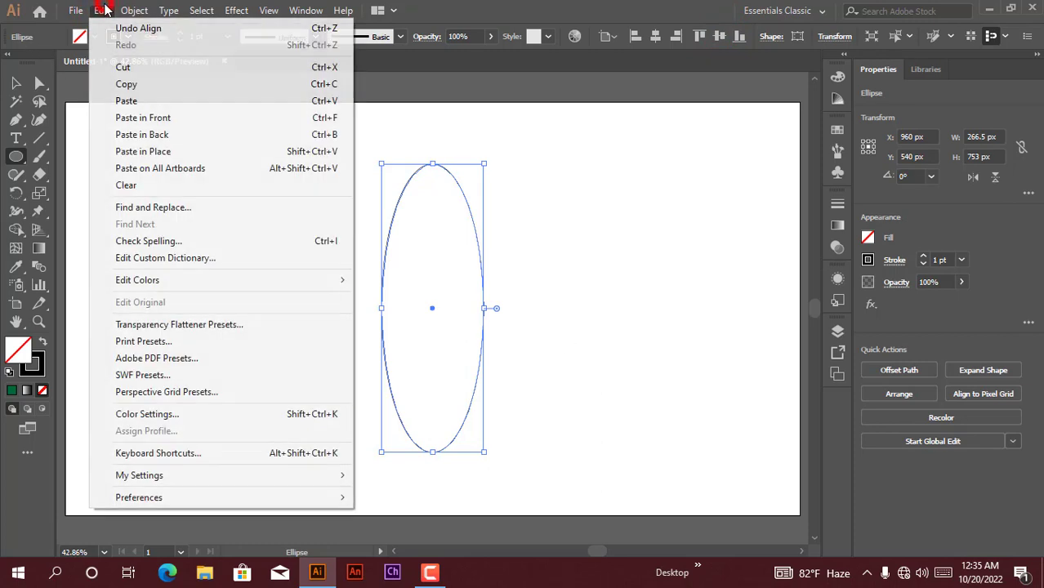
click(128, 100)
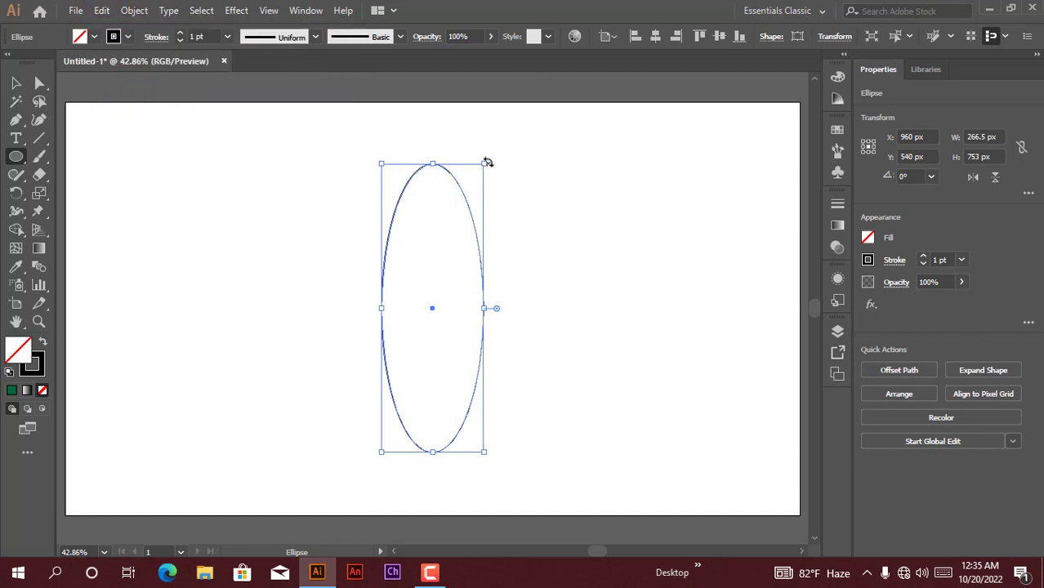
drag(488, 160, 601, 365)
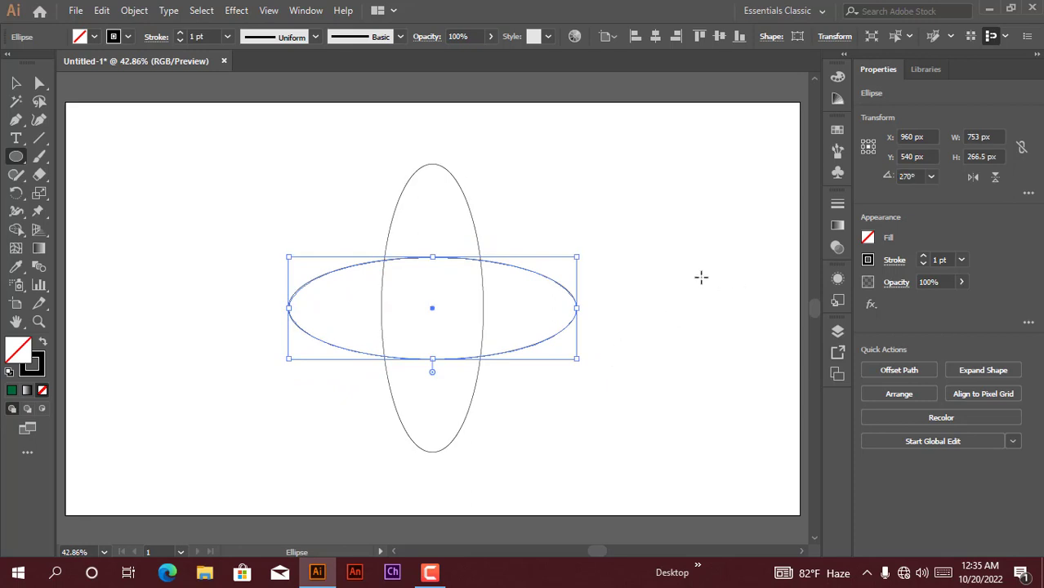
Duplicate both crossed ellipses and rotate the copies diagonally, halfway between the original ellipses.
click(16, 83)
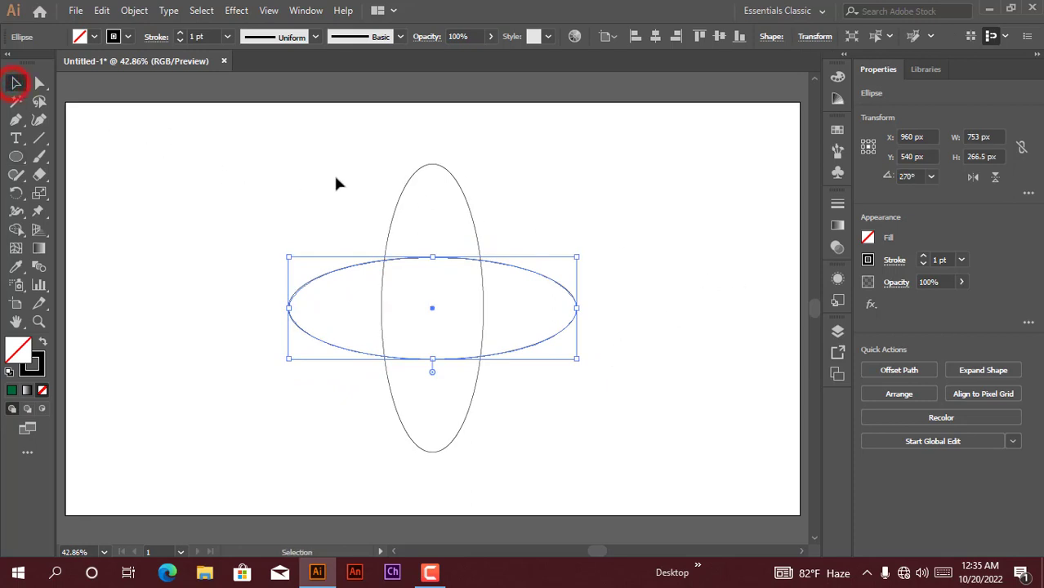
drag(193, 163, 651, 446)
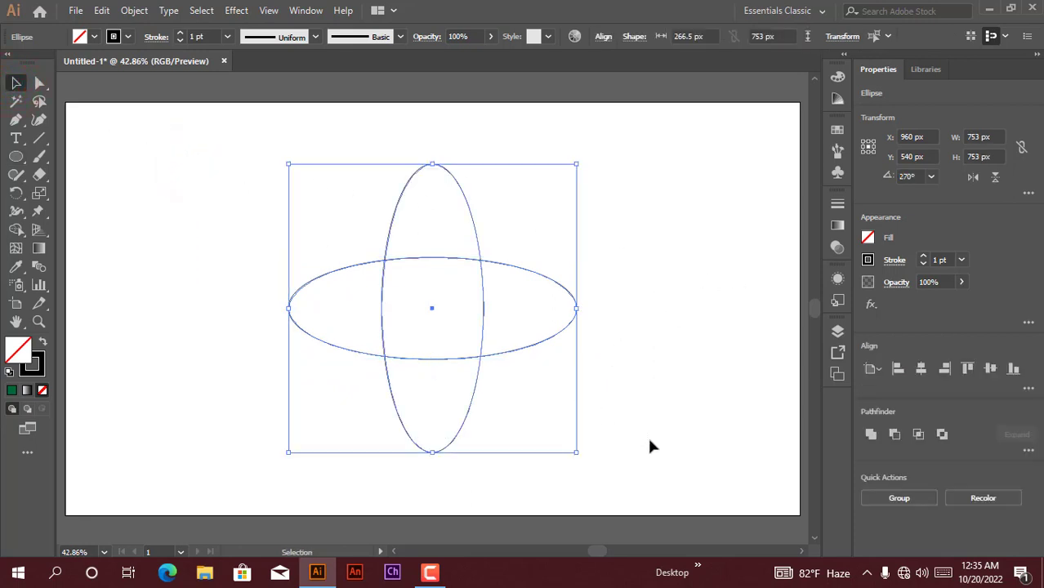
click(104, 12)
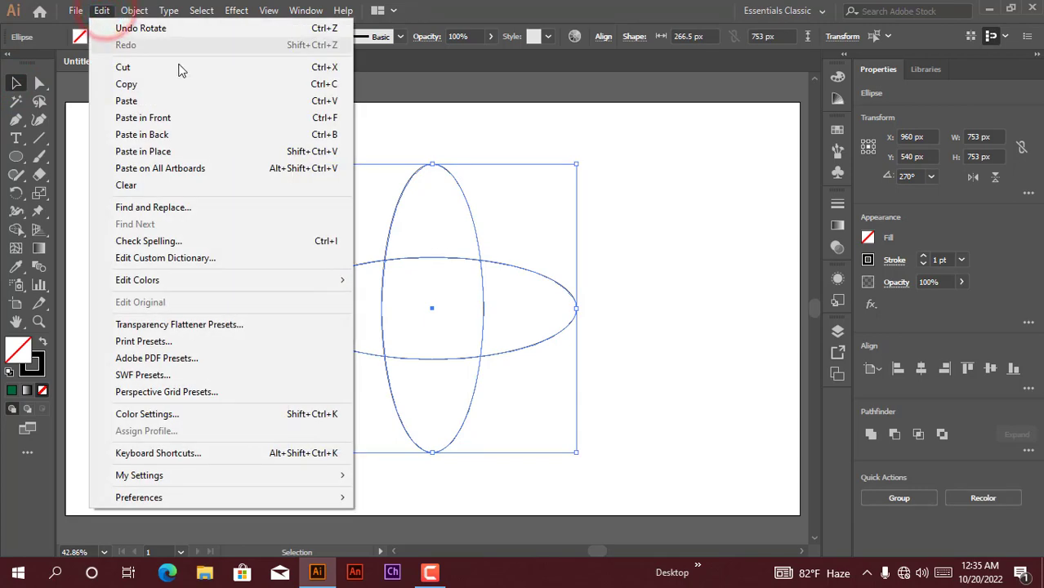
click(153, 86)
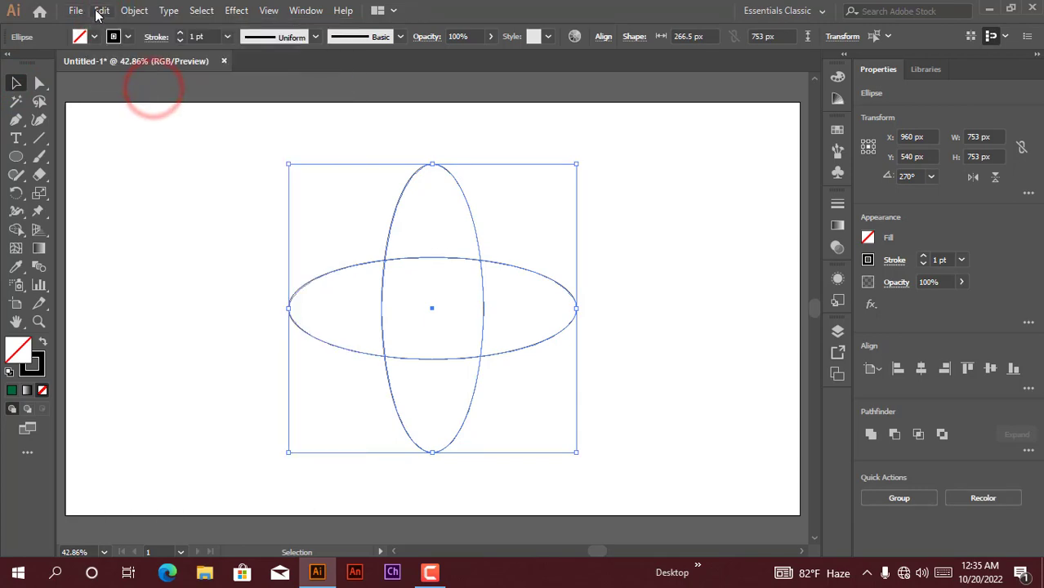
click(102, 10)
click(129, 101)
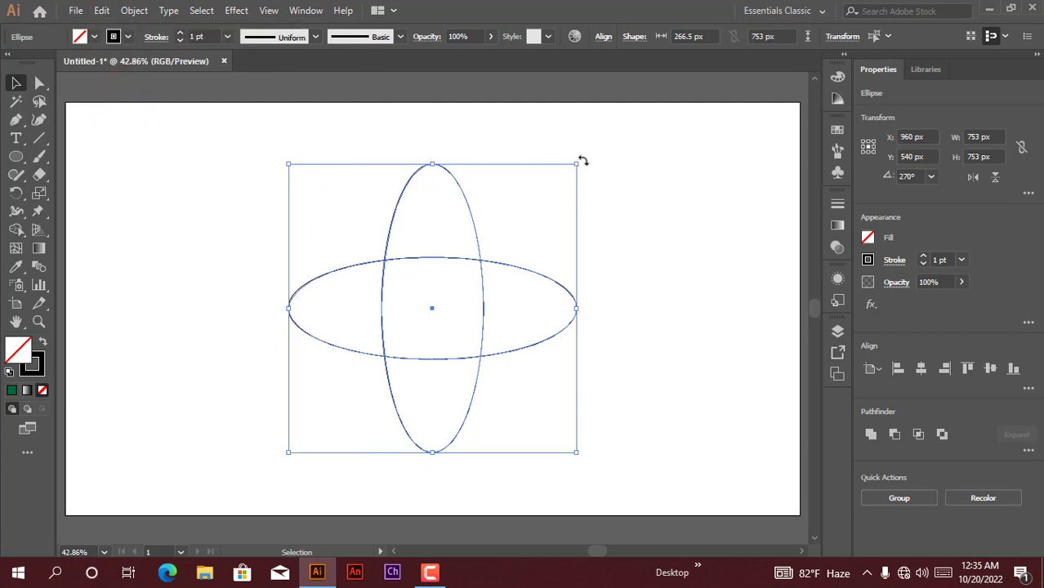
drag(582, 161, 676, 311)
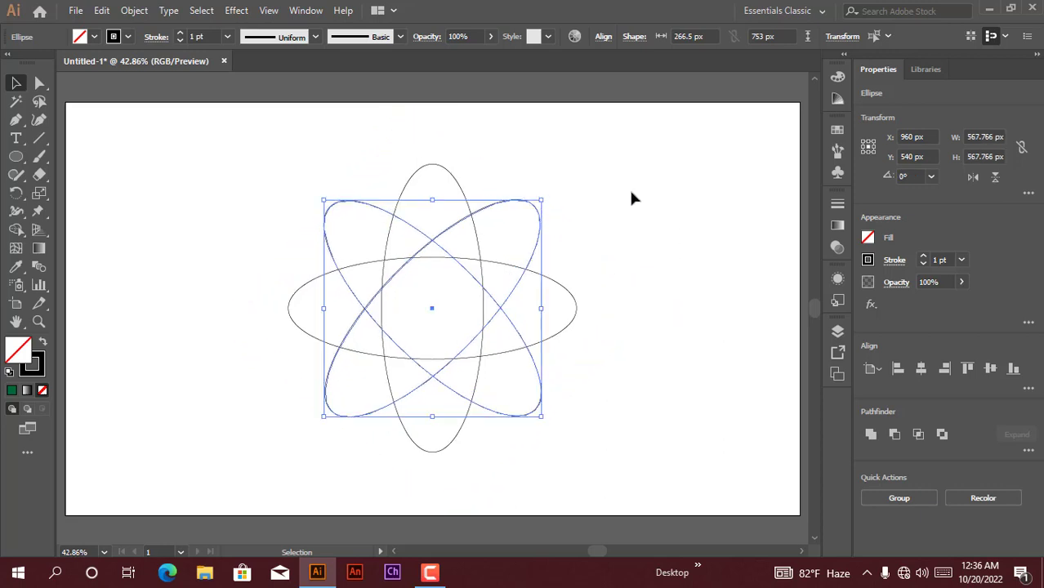
Draw an unfilled circle about 271 px across inside the crossed ellipses and centre it on the artboard.
click(249, 152)
drag(227, 155, 655, 457)
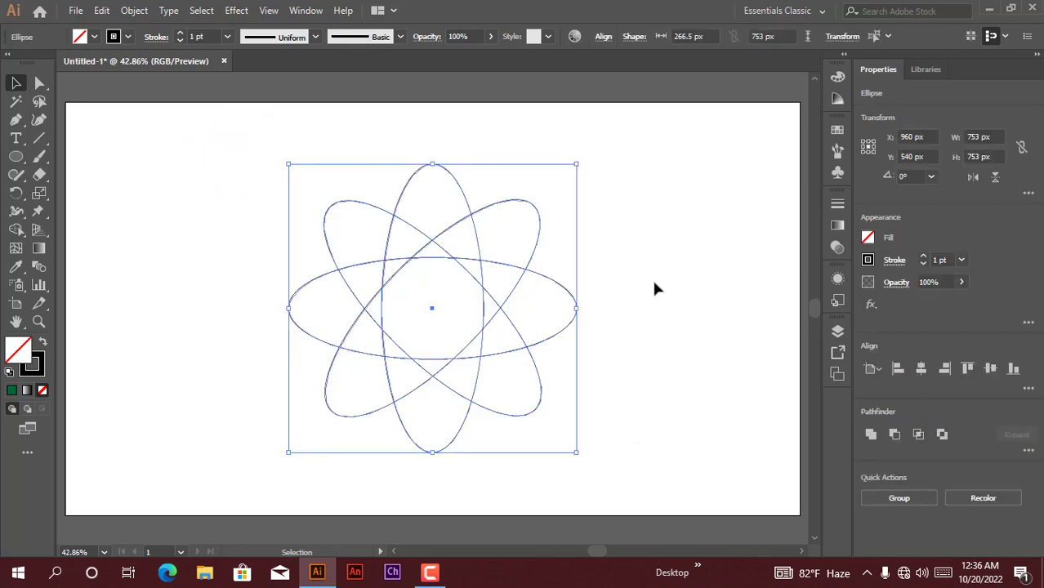
key(ctrl+=)
click(16, 156)
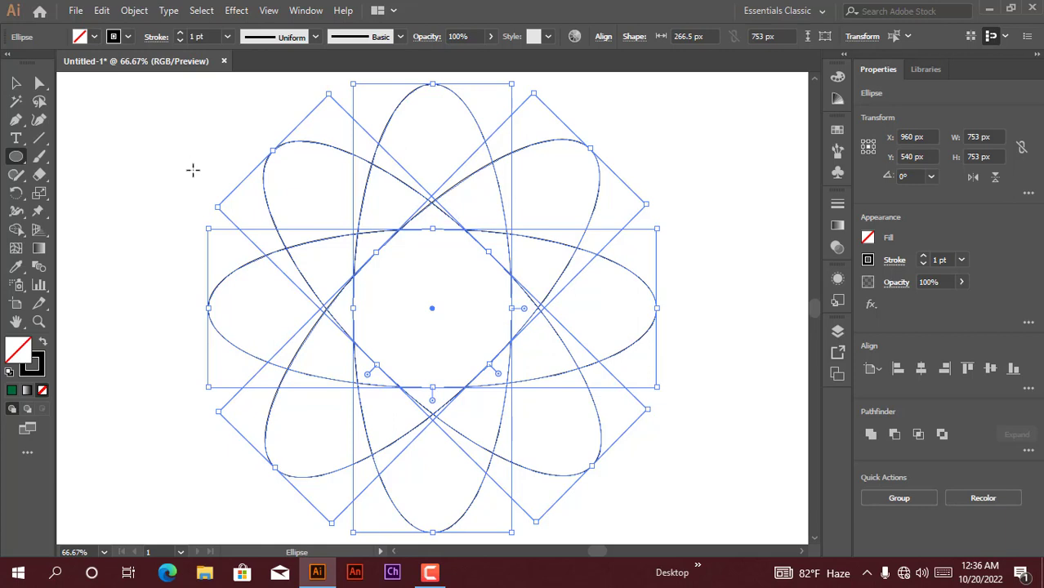
key(ctrl+shift+a)
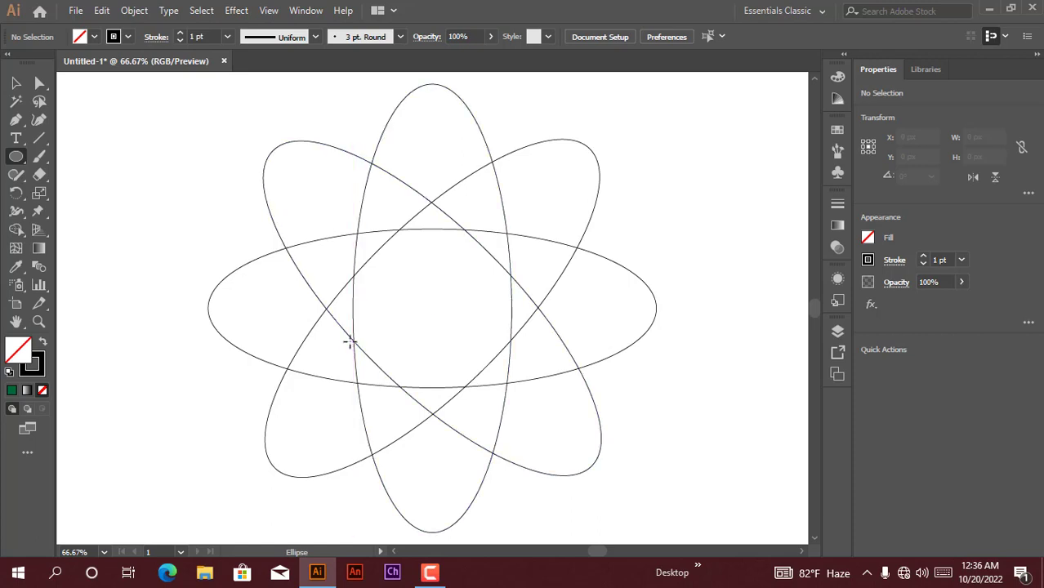
drag(350, 342, 508, 329)
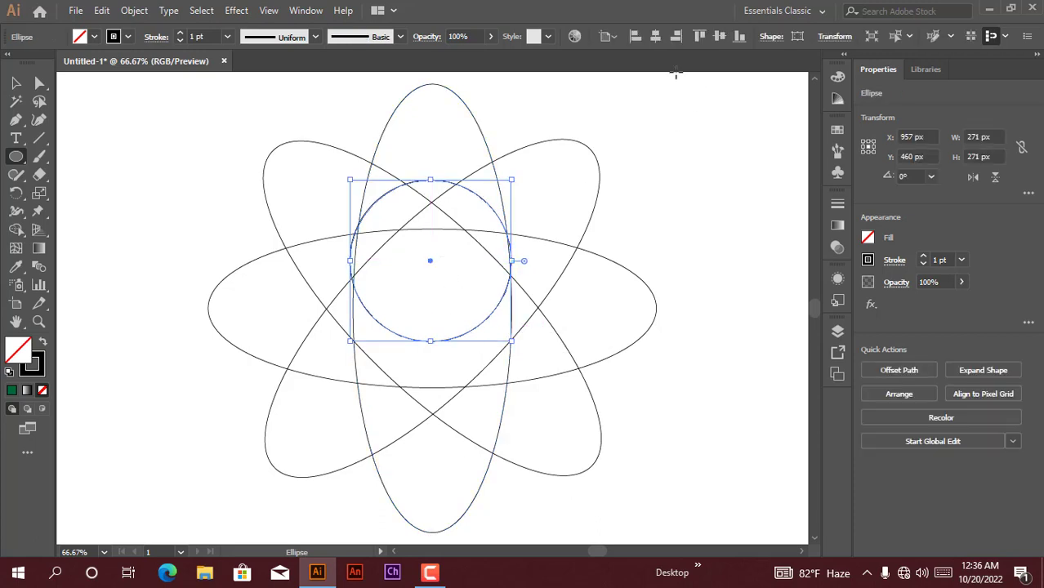
click(655, 36)
click(719, 37)
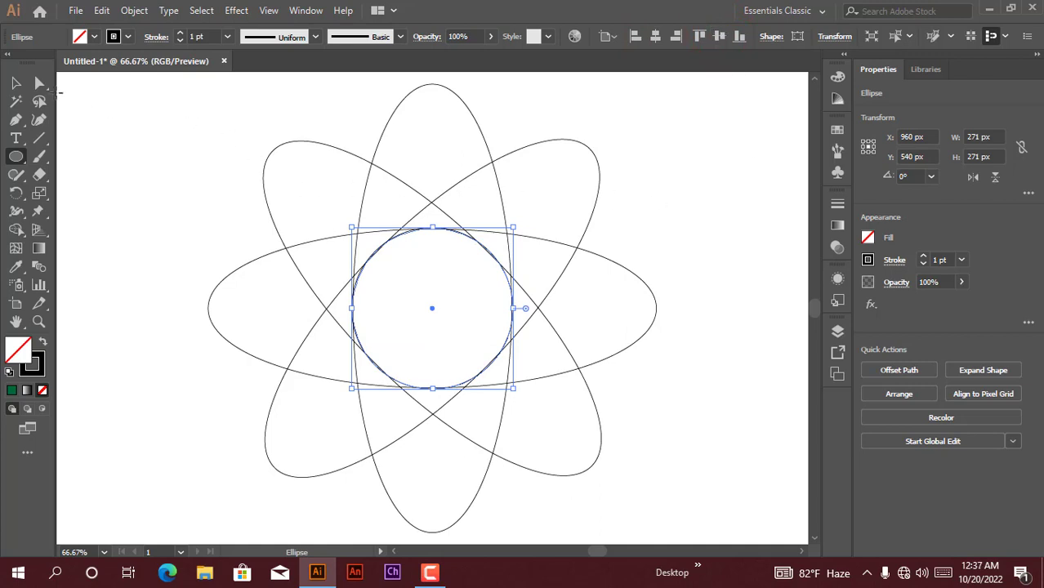
Select all the ellipses and the central circle, and merge the regions of the upper-right petal with Shape Builder.
click(15, 82)
click(129, 105)
drag(163, 101, 716, 538)
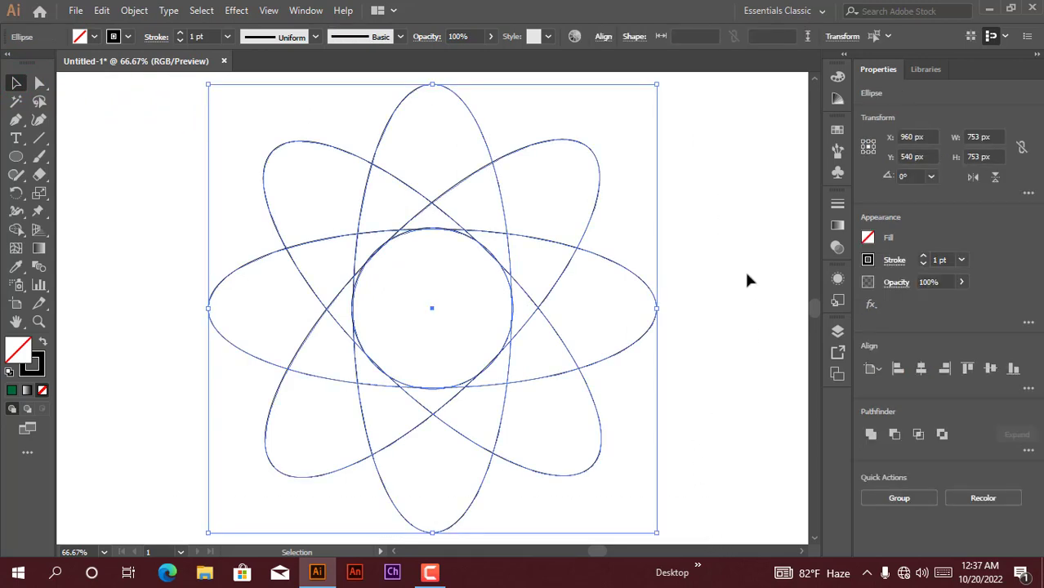
key(a)
key(ctrl+plus)
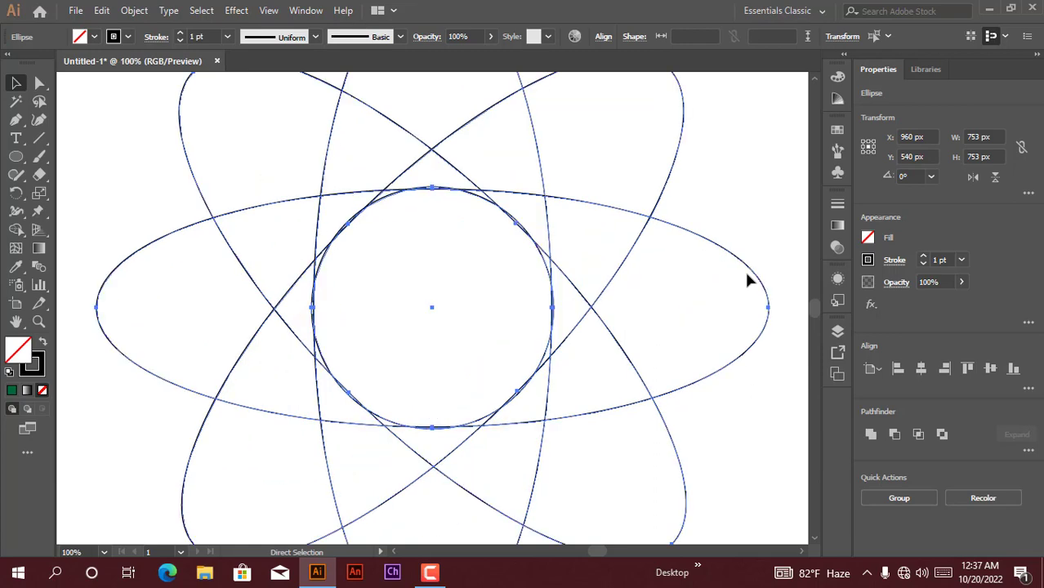
key(ctrl+plus)
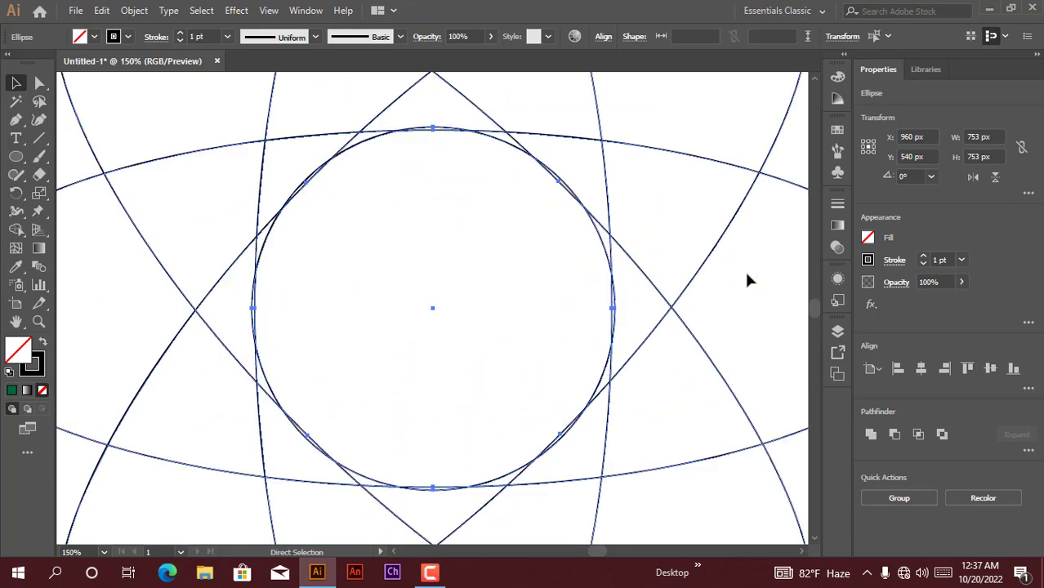
key(ctrl+minus)
key(v)
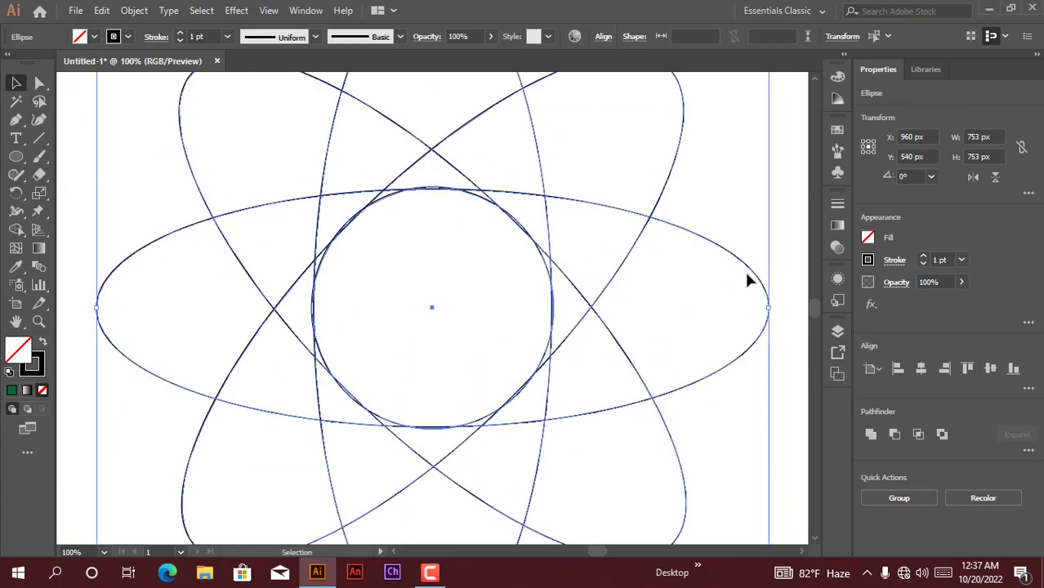
scroll(747, 277, up, 2)
scroll(747, 278, up, 1)
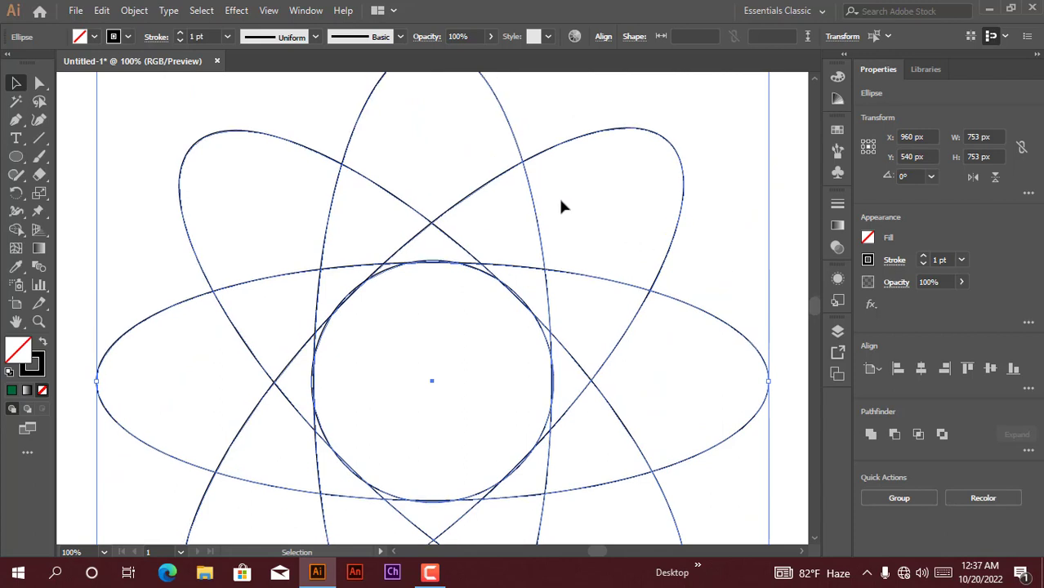
click(16, 230)
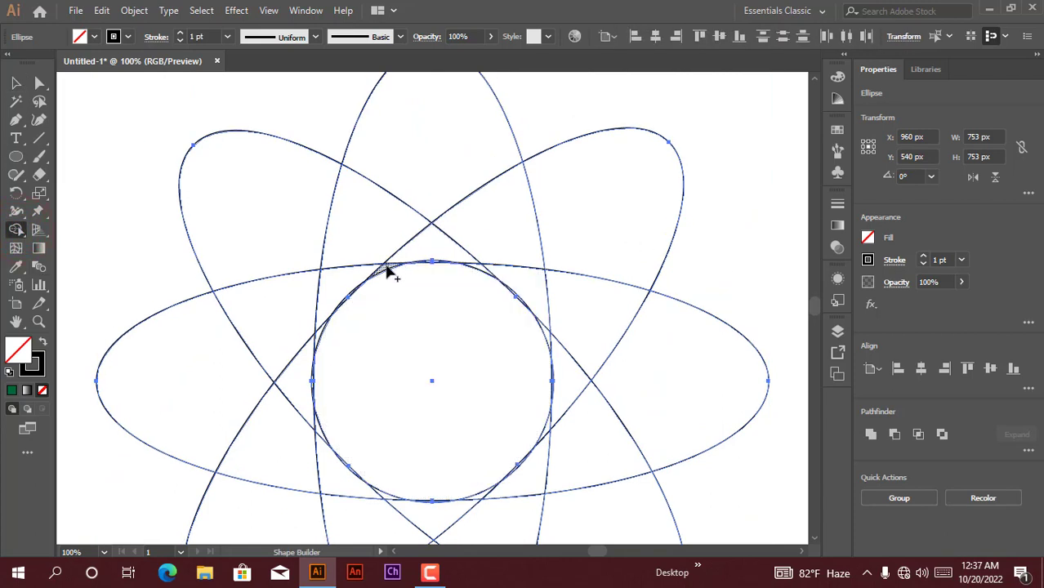
mouse_move(387, 268)
mouse_down()
mouse_move(519, 226)
mouse_move(634, 223)
mouse_up()
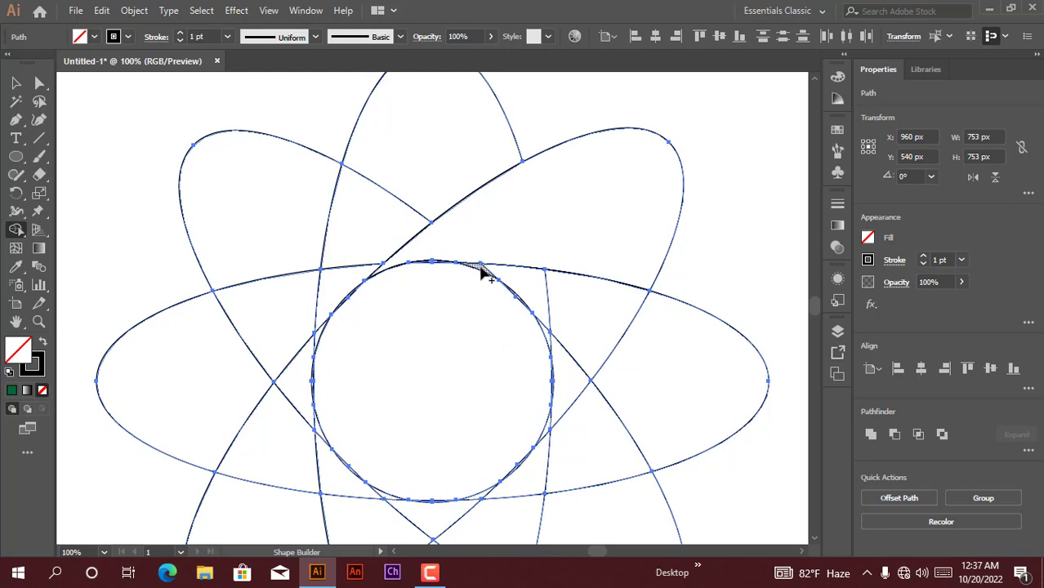
Merge the regions of the right-hand petal and of the lower-right petal into overlapping petal shapes with Shape Builder.
mouse_move(482, 273)
mouse_down()
mouse_move(560, 289)
mouse_move(632, 331)
mouse_move(702, 392)
mouse_up()
scroll(701, 394, down, 2)
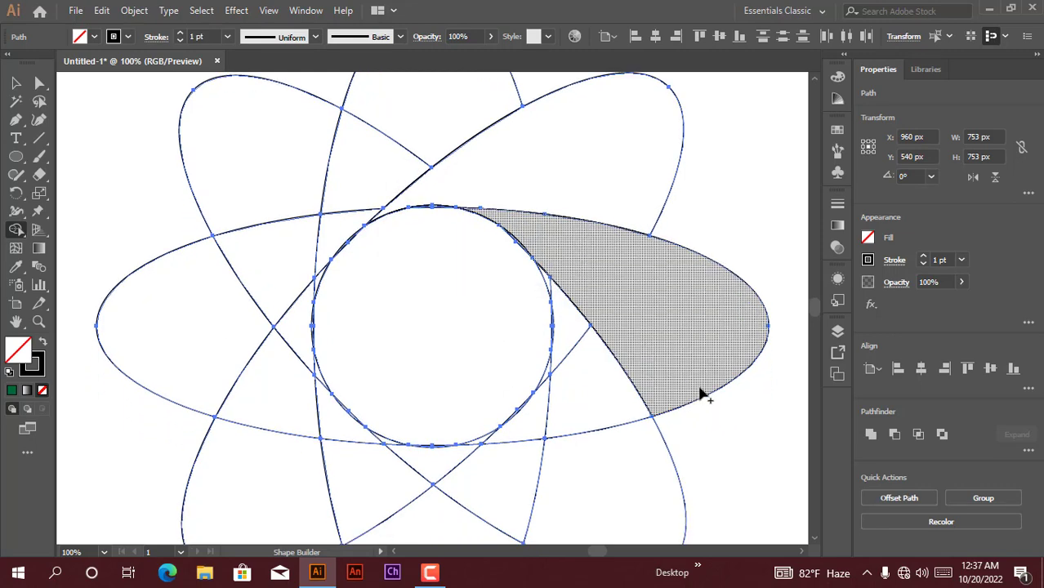
scroll(697, 381, down, 3)
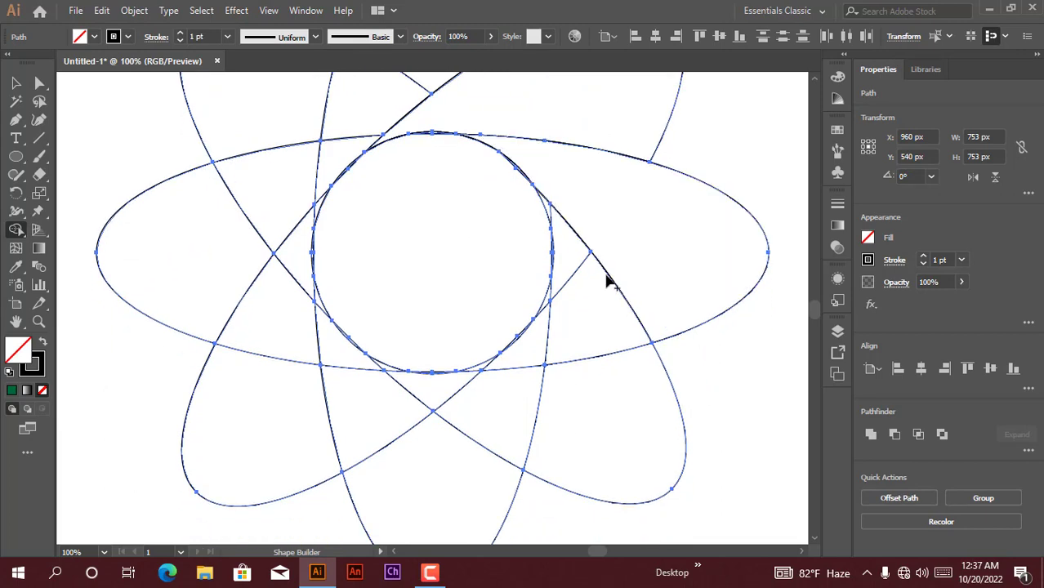
mouse_move(547, 208)
mouse_down()
mouse_move(585, 298)
mouse_move(607, 415)
mouse_up()
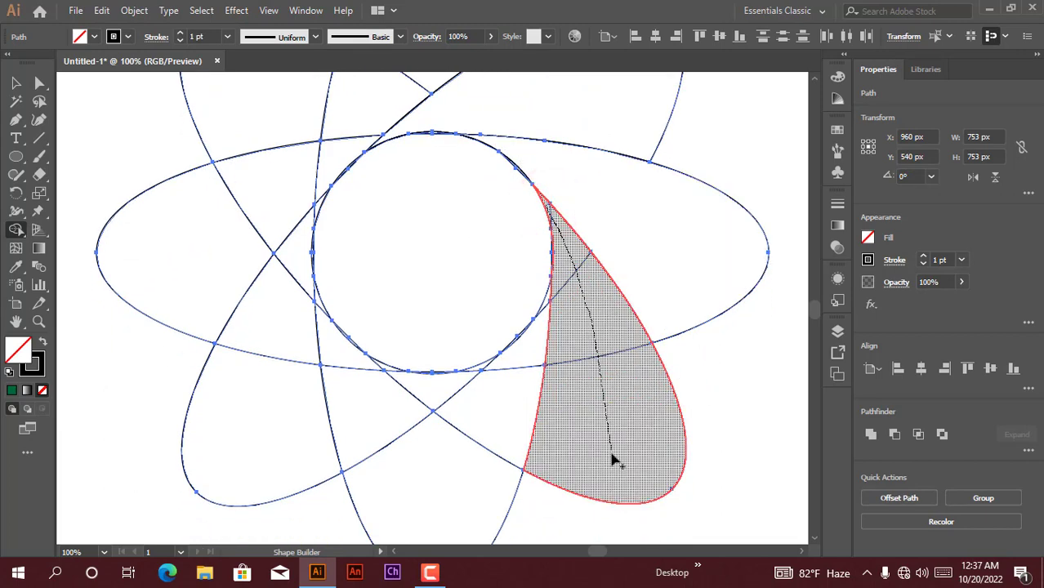
drag(616, 462, 610, 455)
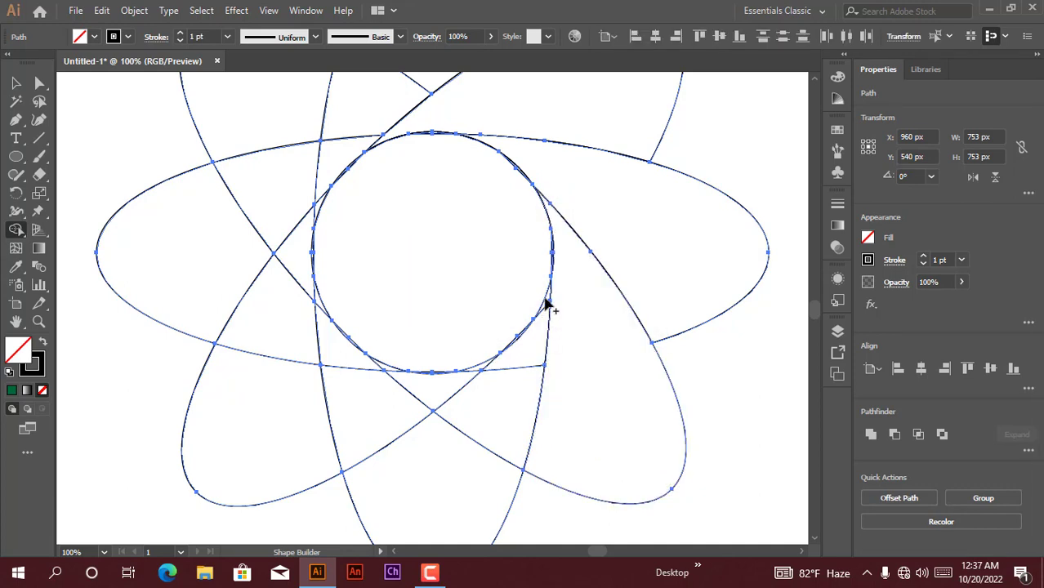
Merge the regions of the bottom, lower-left and left-hand petals into overlapping petal shapes with Shape Builder.
mouse_move(545, 302)
mouse_down()
mouse_move(482, 434)
mouse_move(408, 502)
mouse_up()
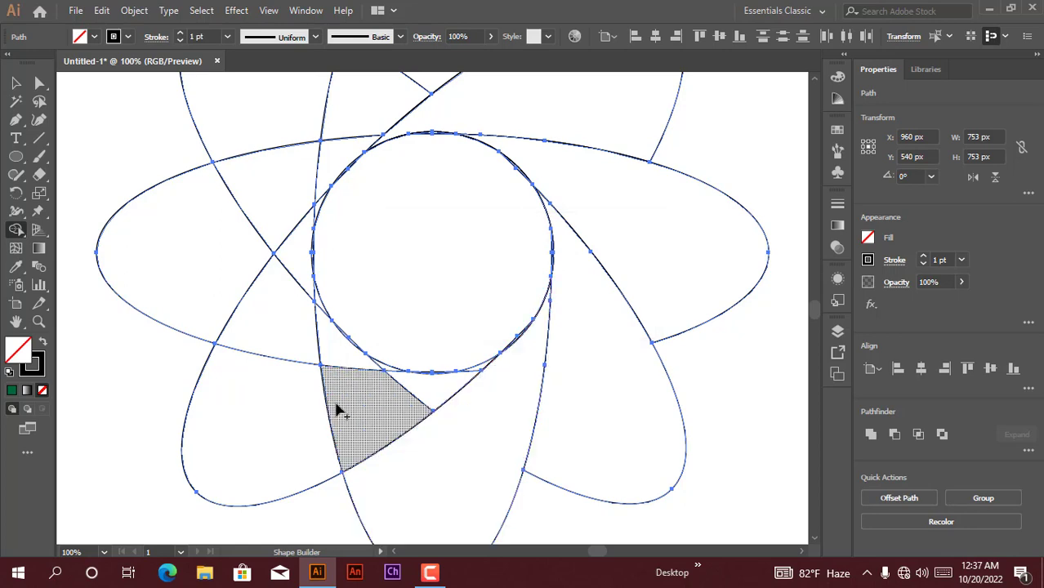
mouse_move(477, 372)
mouse_down()
mouse_move(457, 389)
mouse_move(339, 415)
mouse_move(232, 414)
mouse_up()
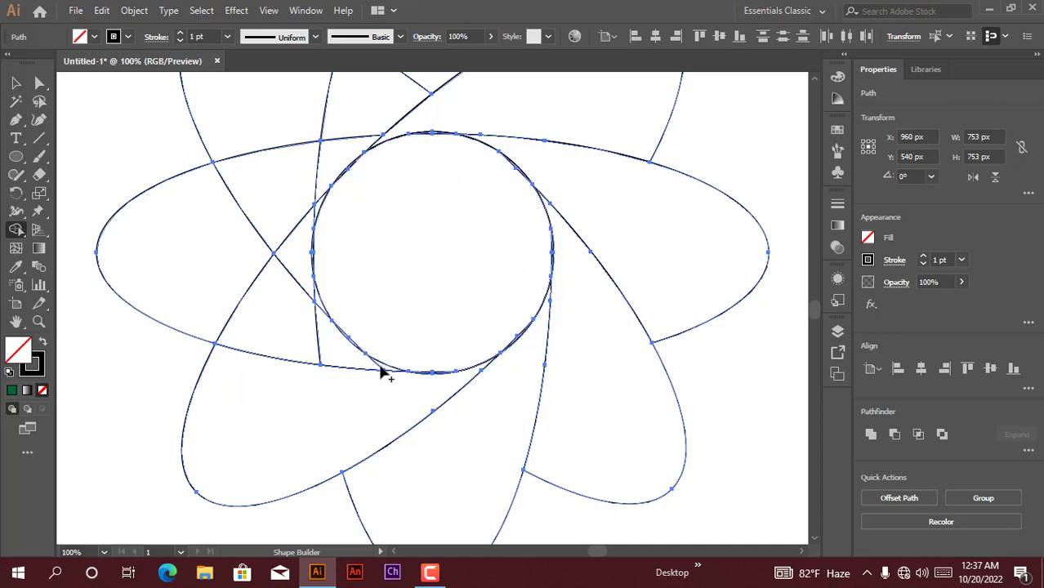
mouse_move(381, 371)
mouse_down()
mouse_move(306, 344)
mouse_move(207, 259)
mouse_move(214, 263)
mouse_up()
Merge the regions of the upper-left petal and of the top petal with Shape Builder, and deselect the artwork.
scroll(270, 288, up, 3)
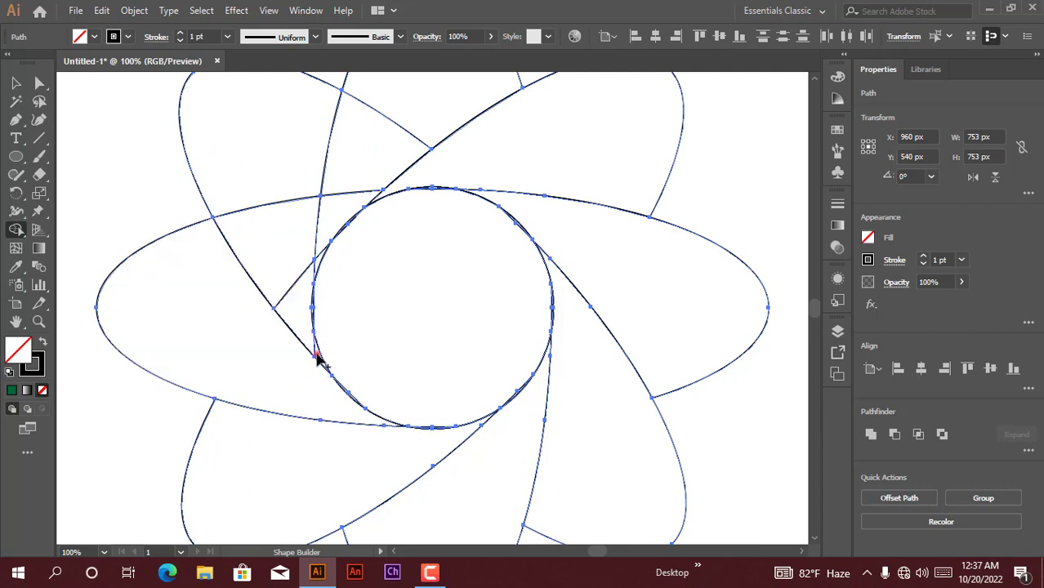
mouse_move(316, 353)
mouse_down()
mouse_move(284, 298)
mouse_move(268, 173)
mouse_up()
scroll(268, 172, up, 3)
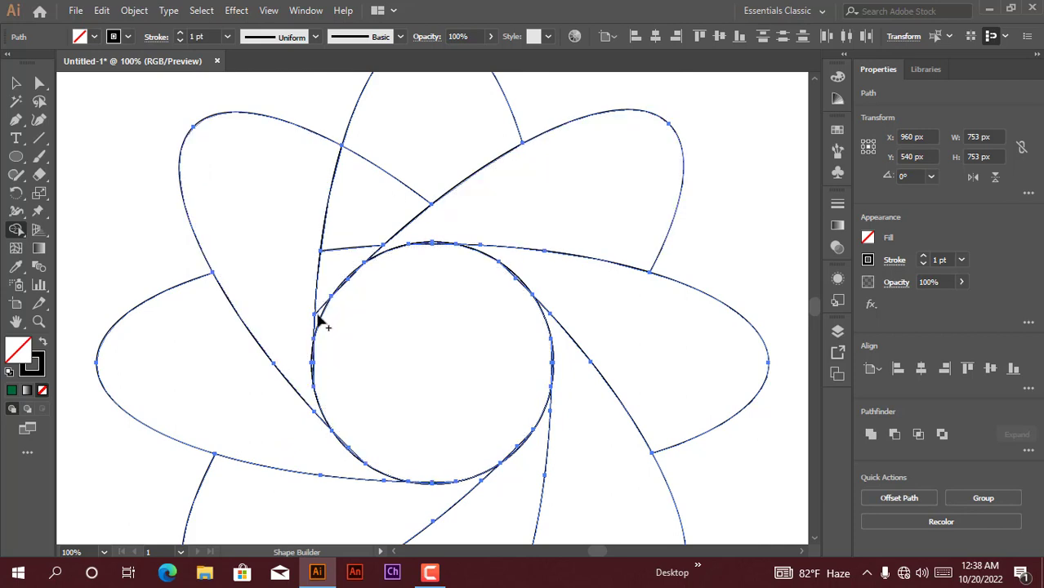
mouse_move(317, 318)
mouse_down()
mouse_move(402, 114)
mouse_move(421, 168)
mouse_up()
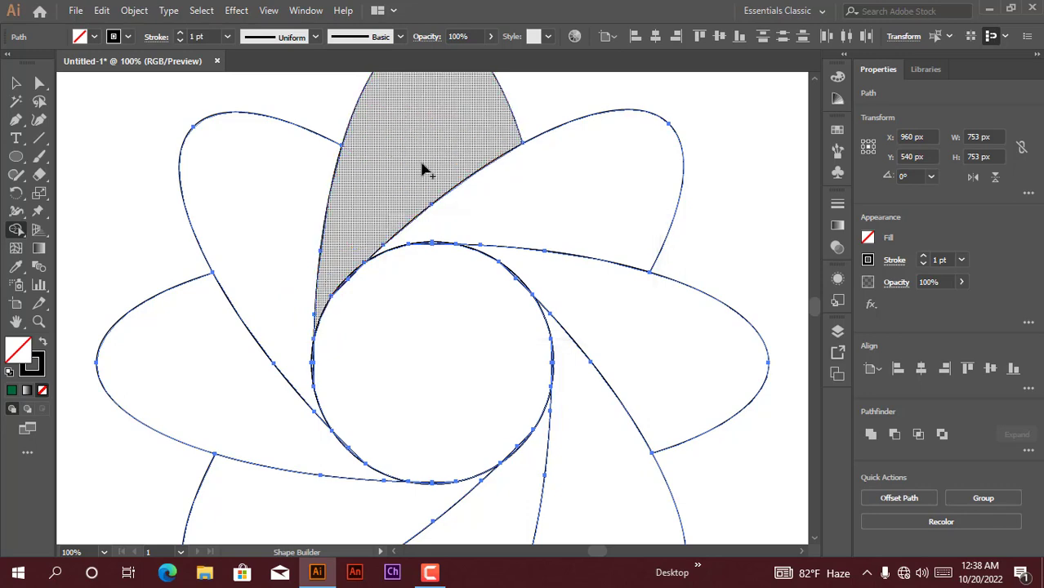
scroll(585, 296, down, 3)
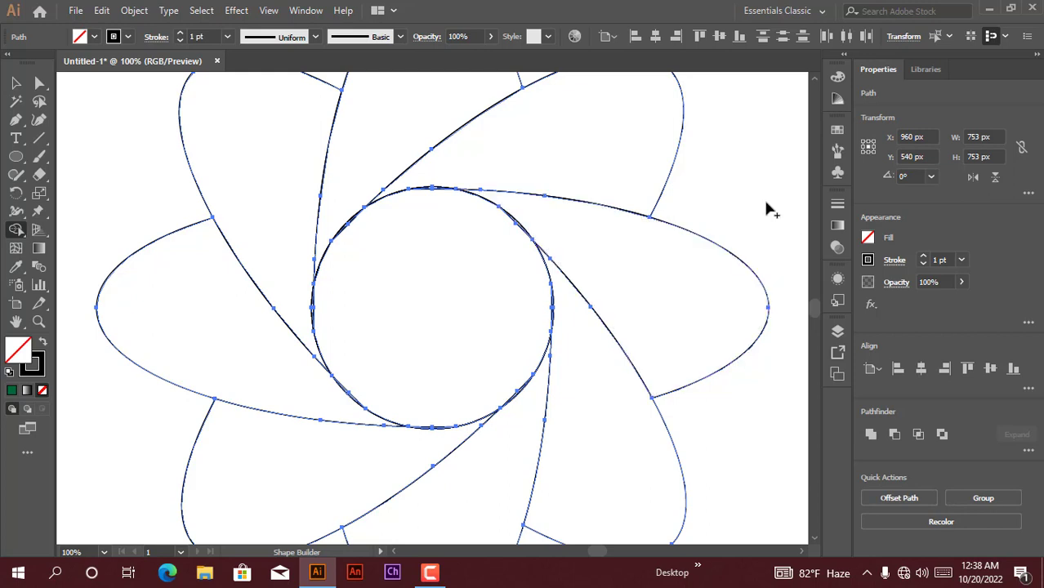
key(ctrl)
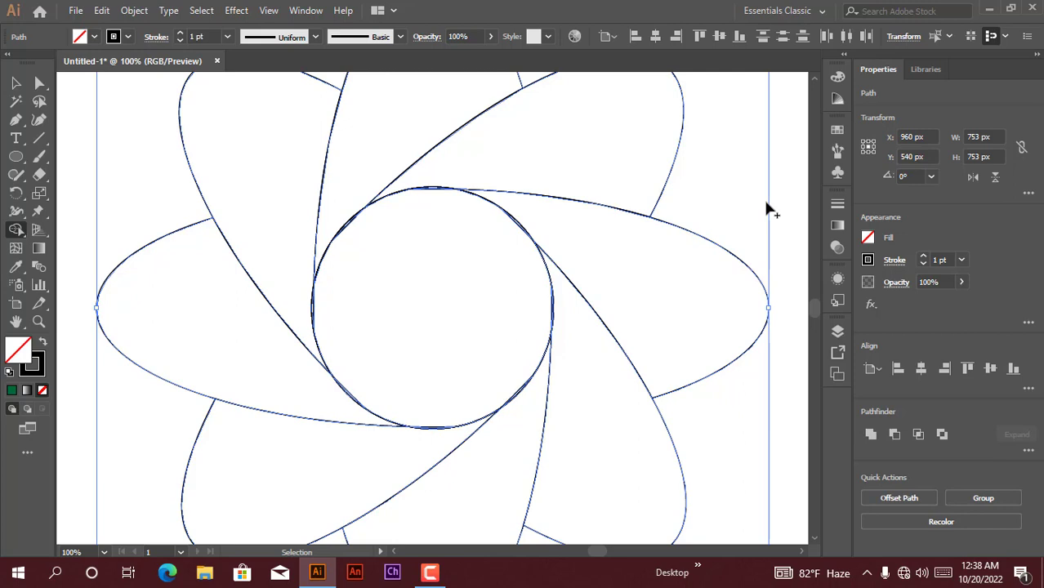
key(ctrl+minus)
key(ctrl+minus)
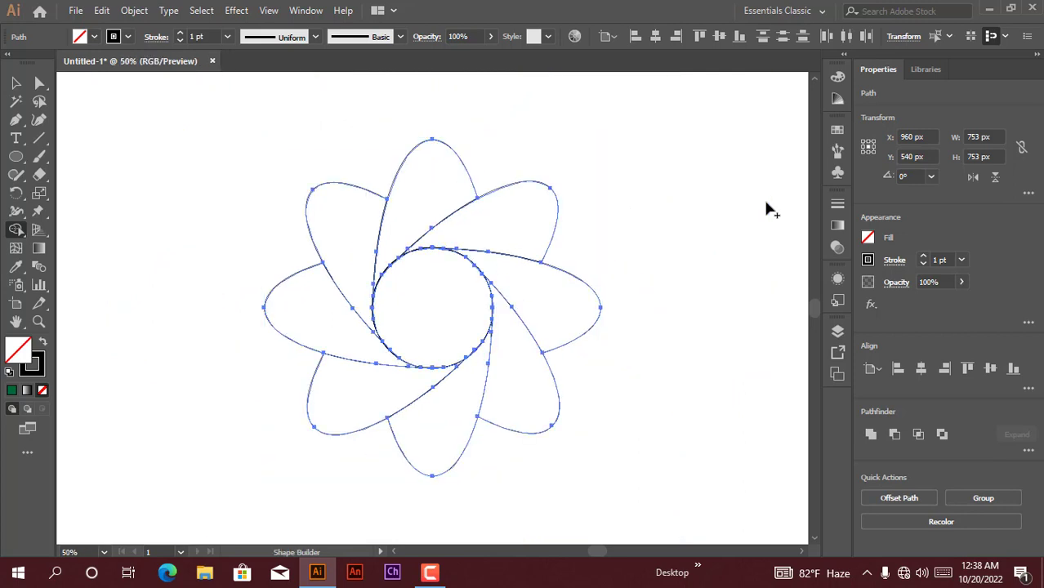
click(16, 83)
click(708, 210)
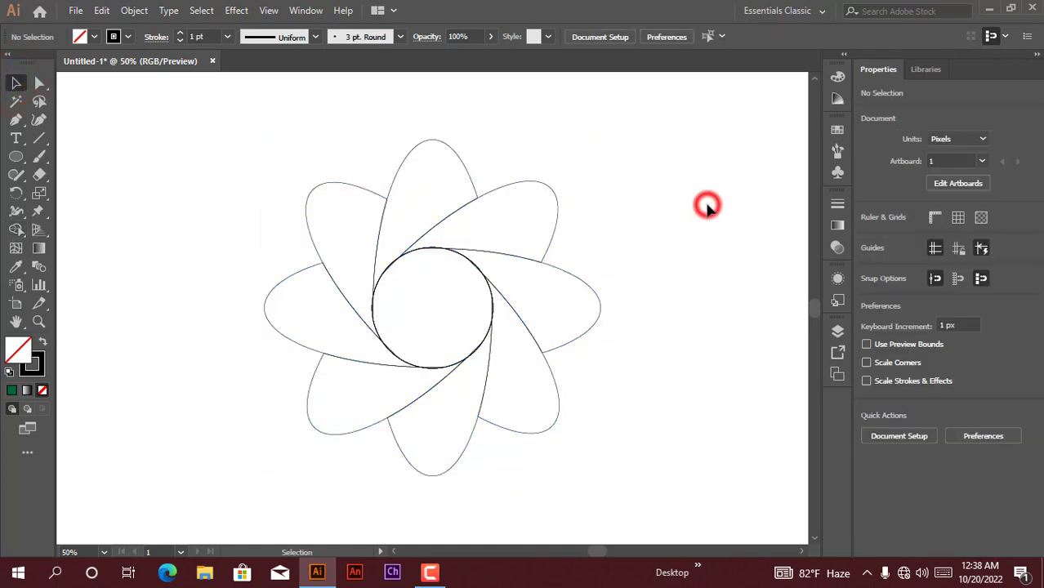
Apply a linear gradient fill to the top petal and set its starting colour stop to black.
drag(341, 134, 495, 180)
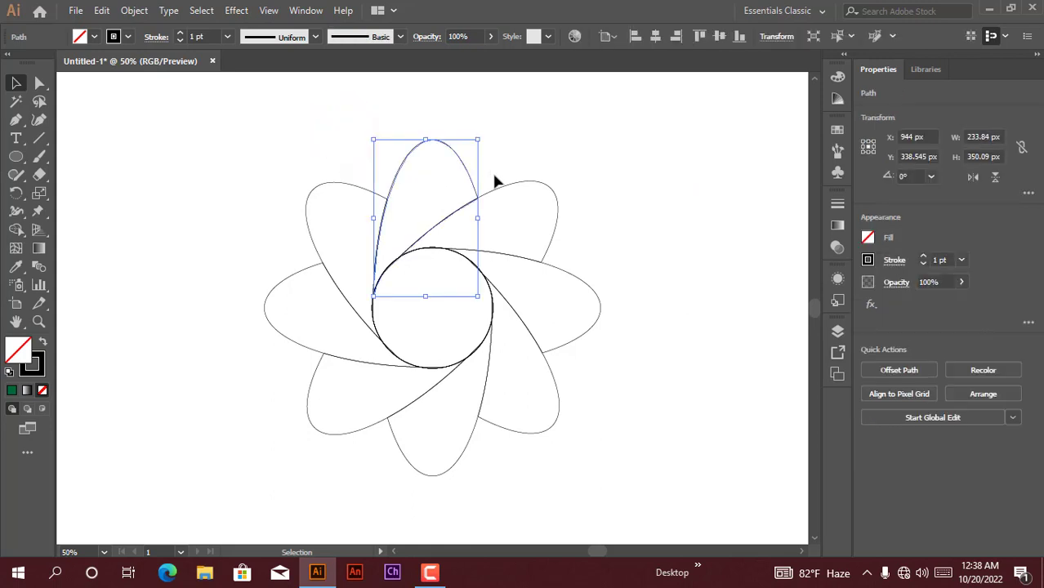
click(39, 249)
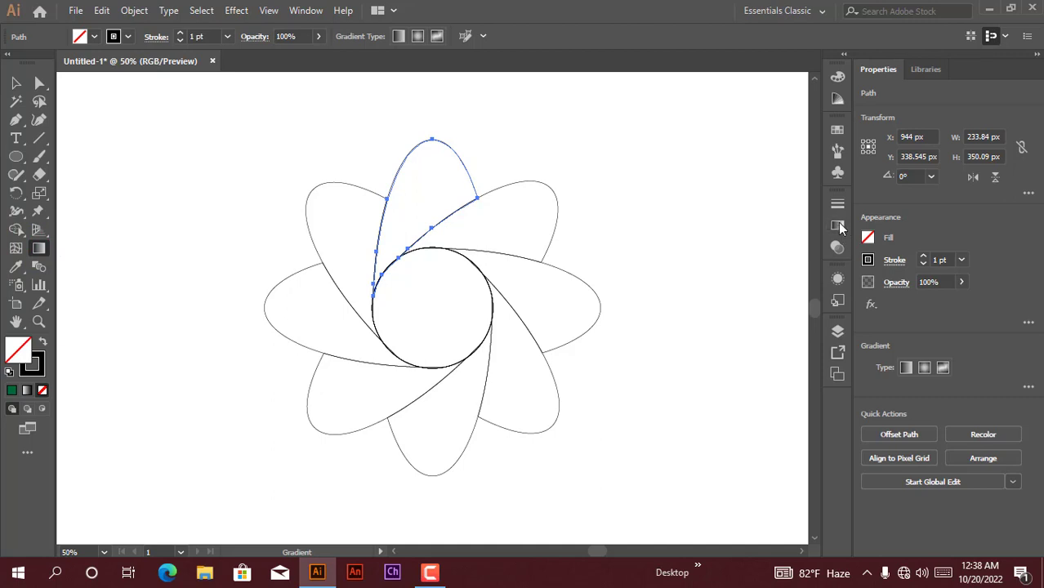
click(837, 227)
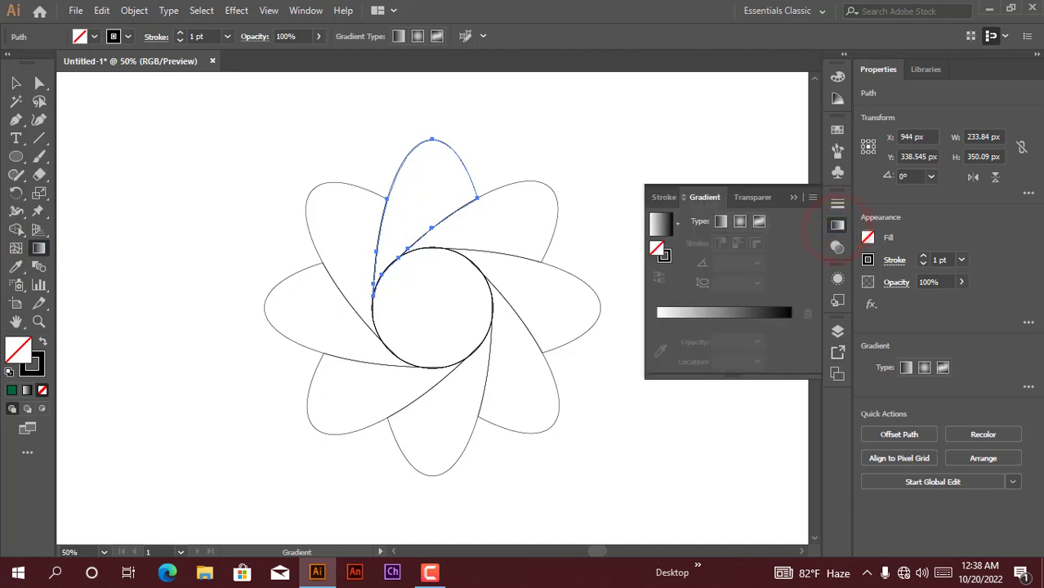
click(677, 319)
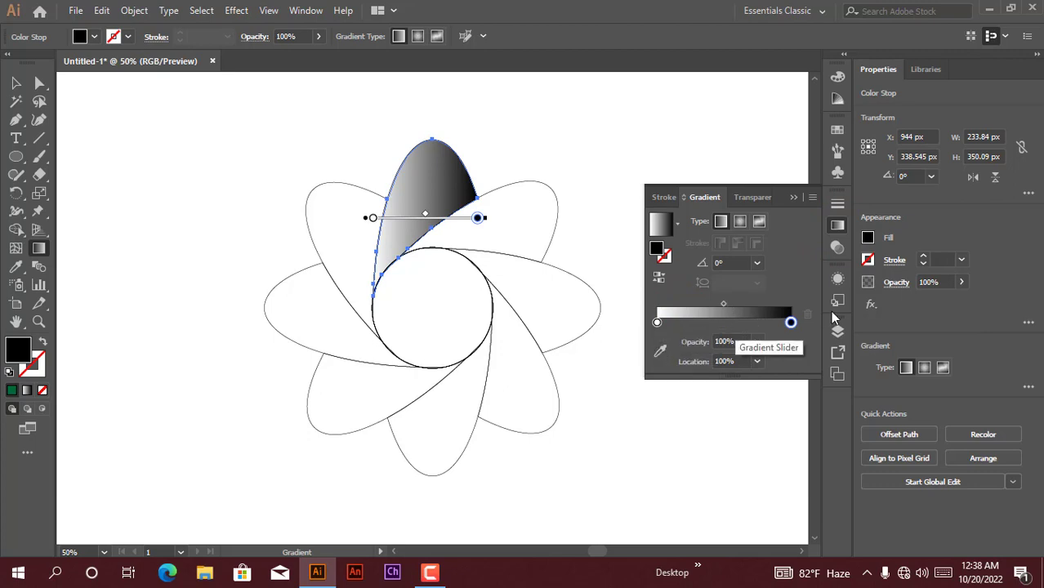
click(657, 323)
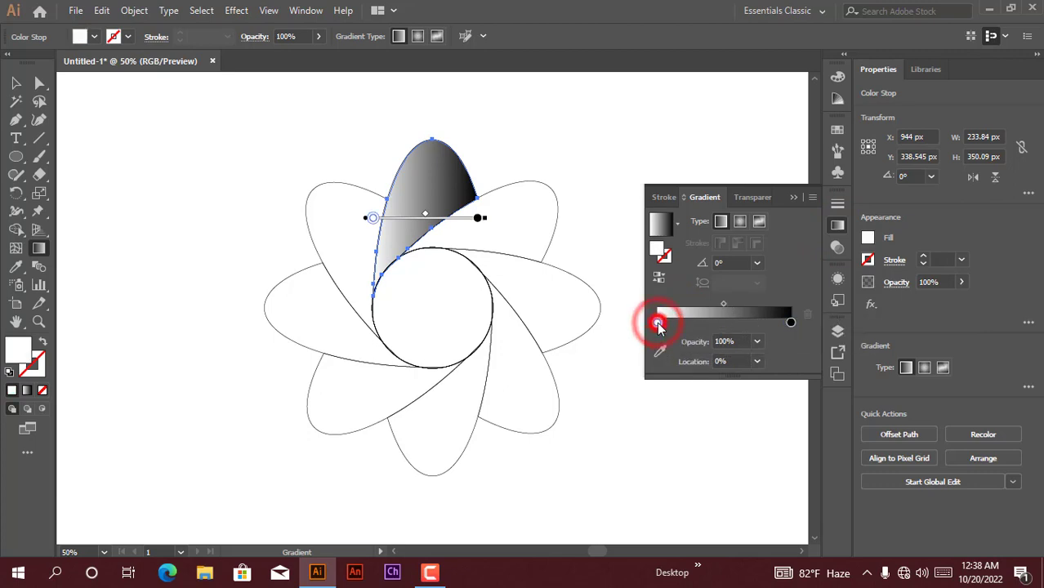
double_click(657, 323)
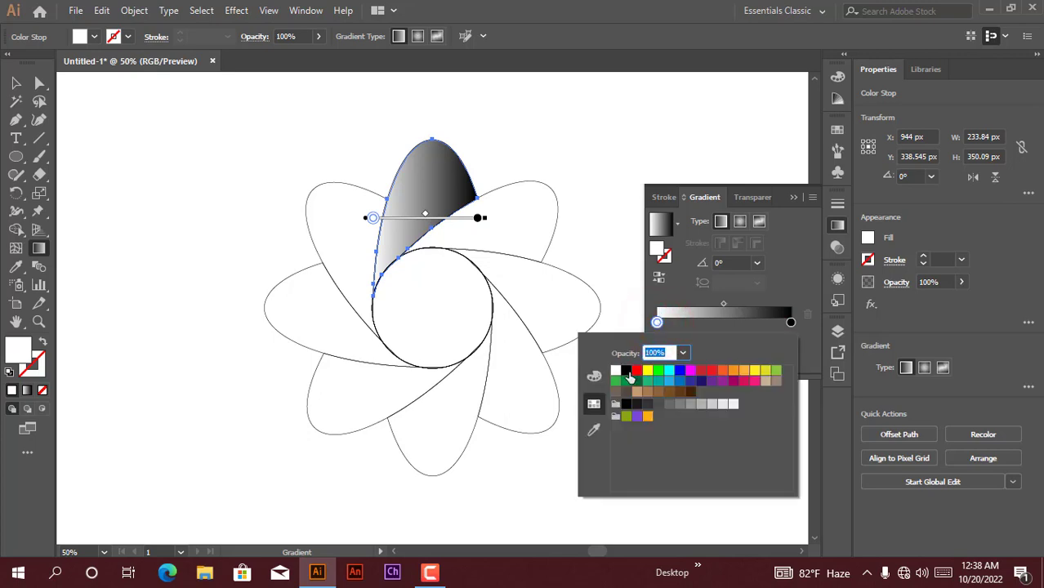
click(627, 373)
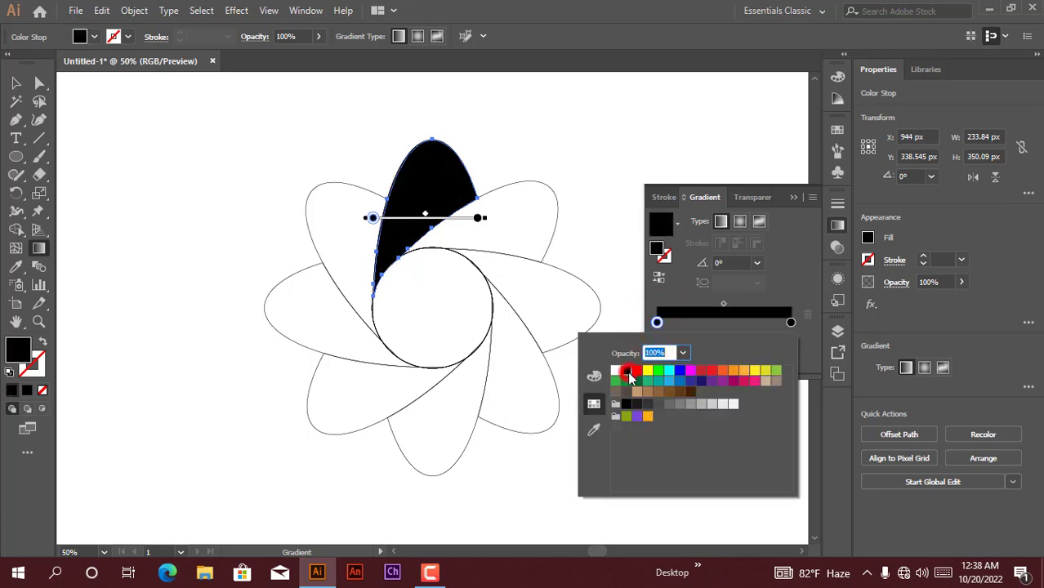
Add a dark green (R=0 G=104 B=55) colour stop at 50% and run the gradient from the petal's tip to its base at about -115.5°.
click(723, 324)
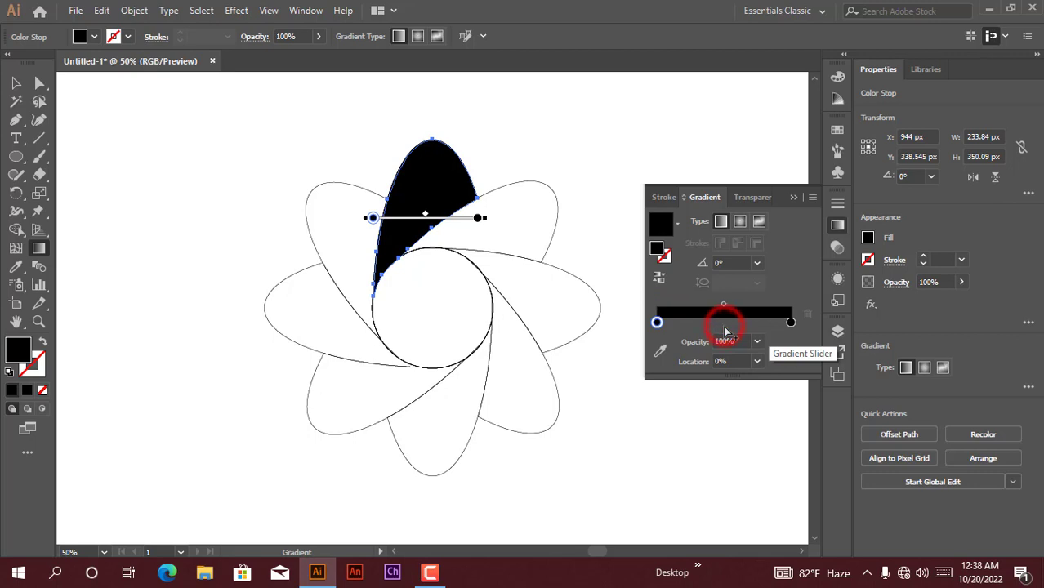
double_click(724, 324)
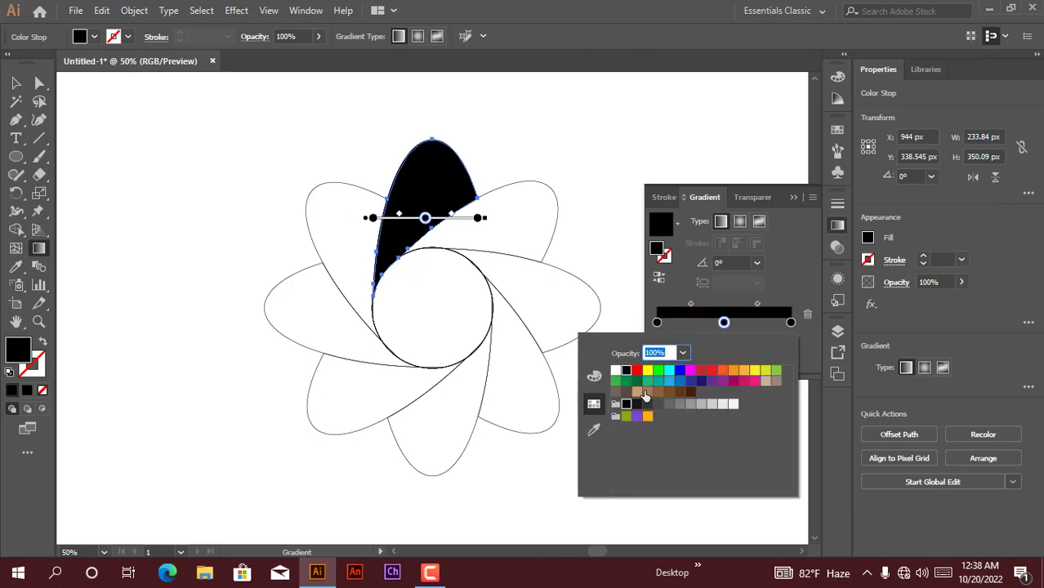
click(638, 382)
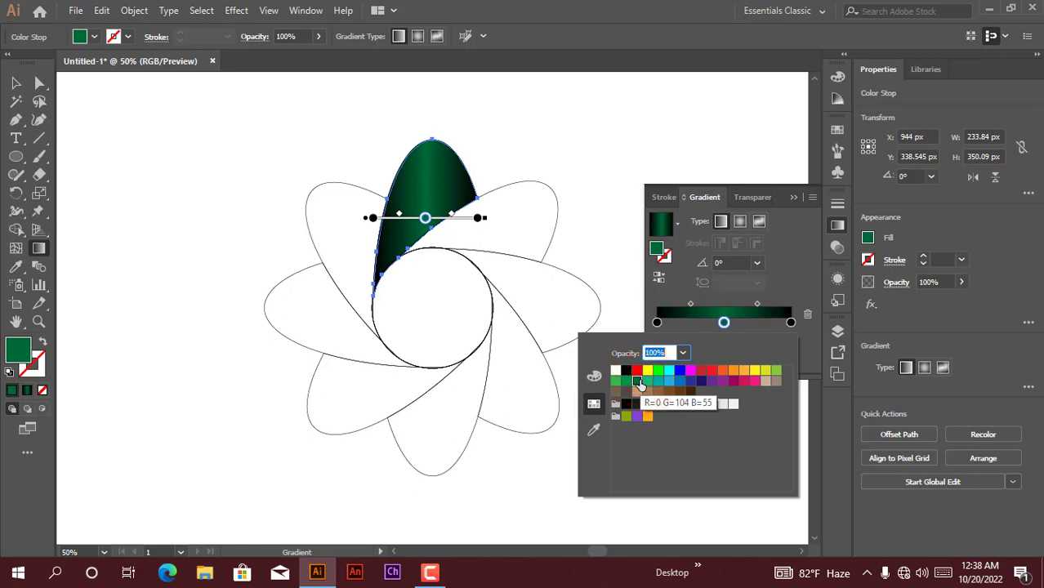
click(791, 268)
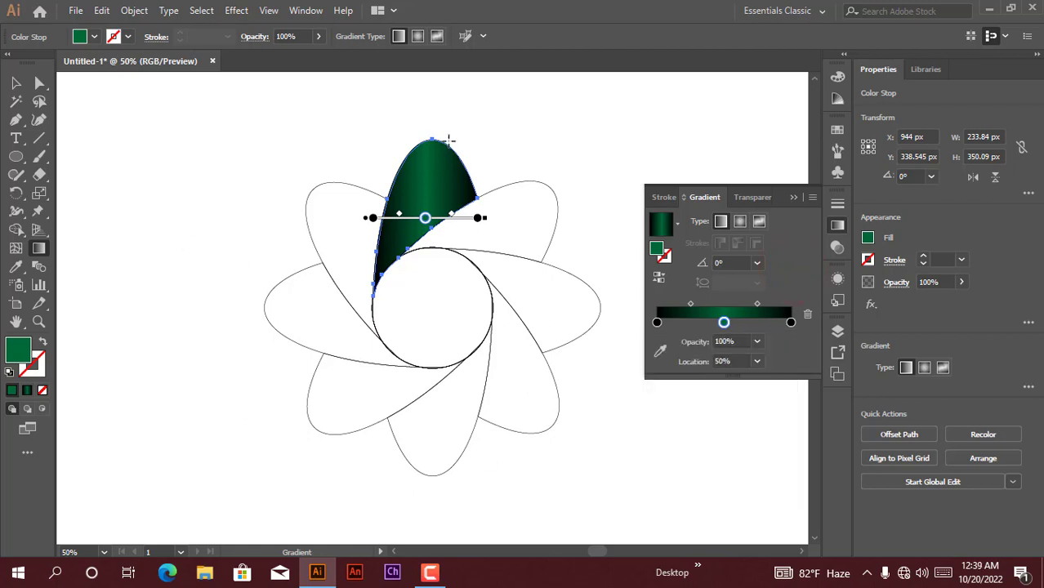
drag(445, 137, 376, 284)
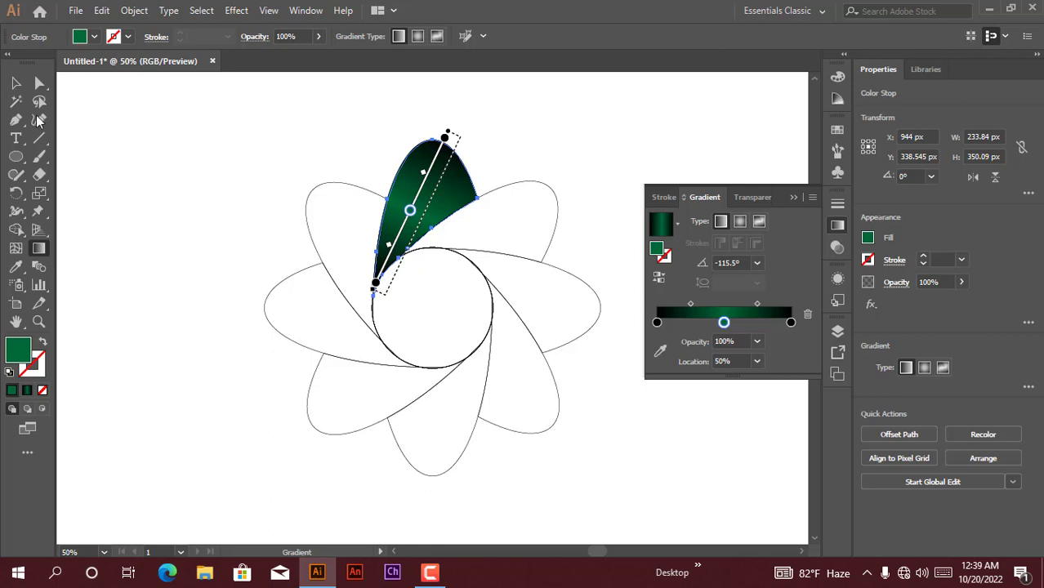
Select the three right-hand petals and copy the top petal's gradient fill onto them with the Eyedropper.
click(16, 82)
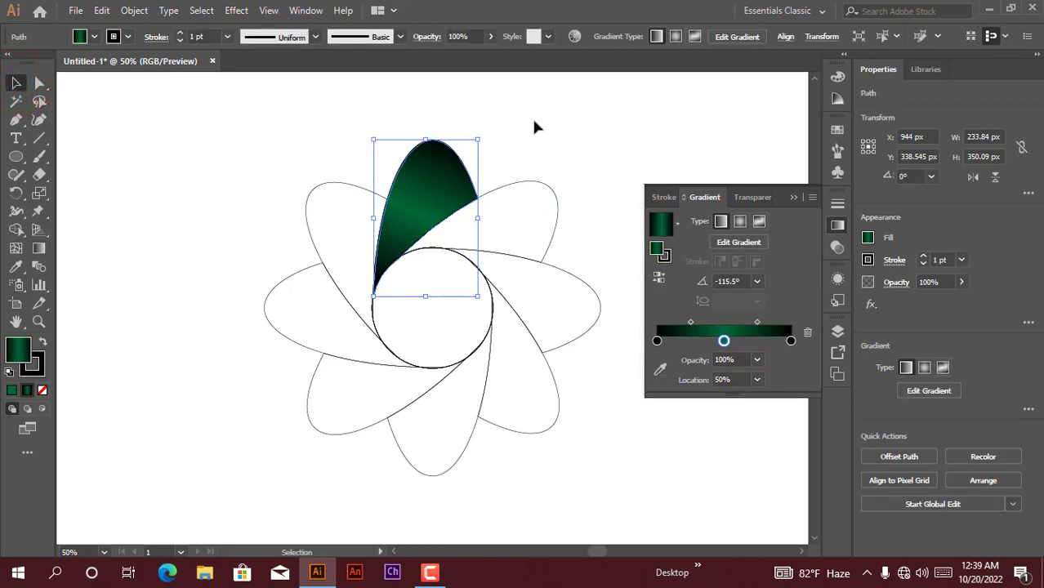
drag(534, 120, 550, 485)
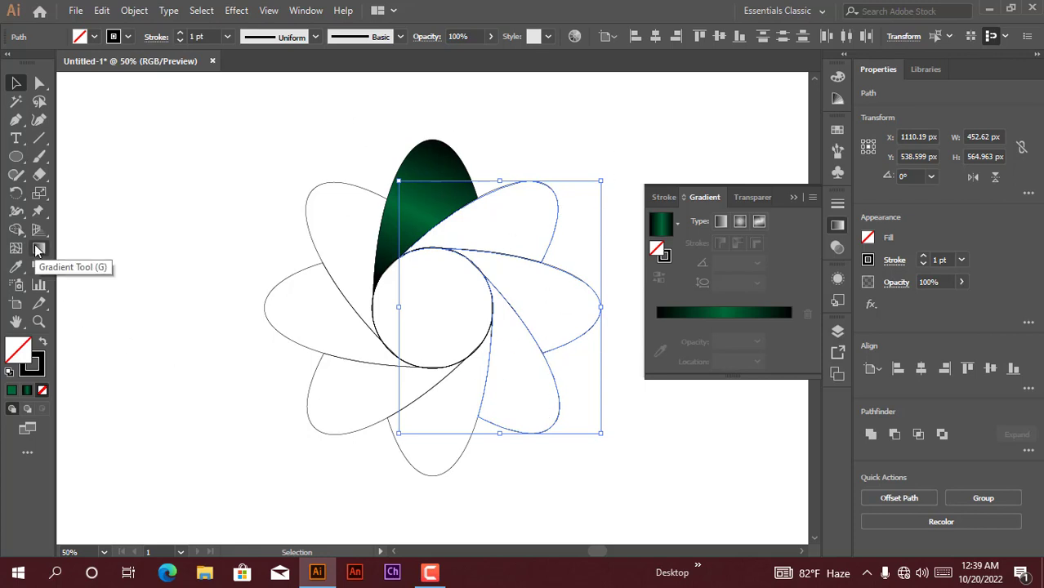
click(16, 266)
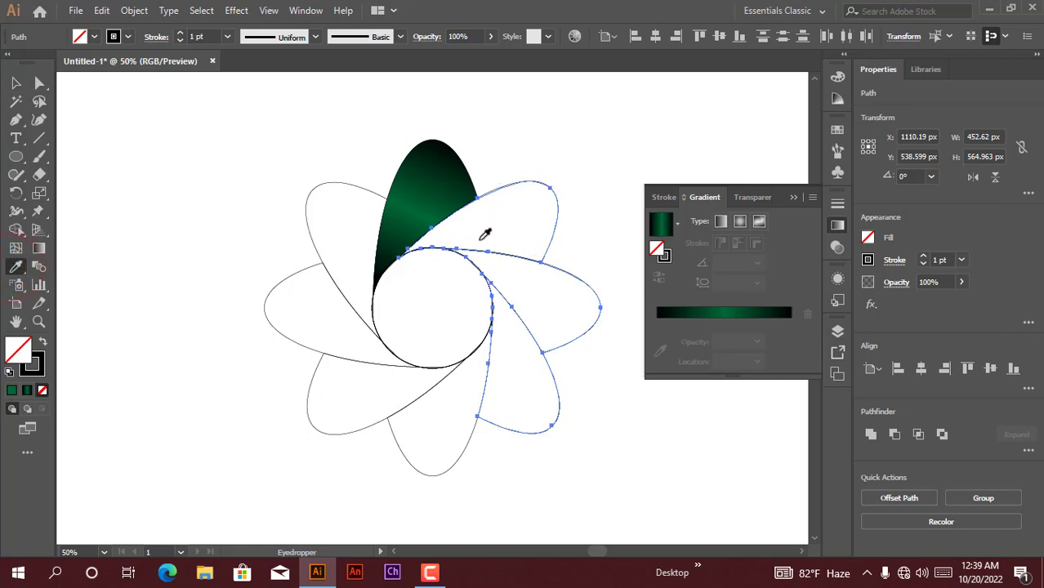
click(427, 190)
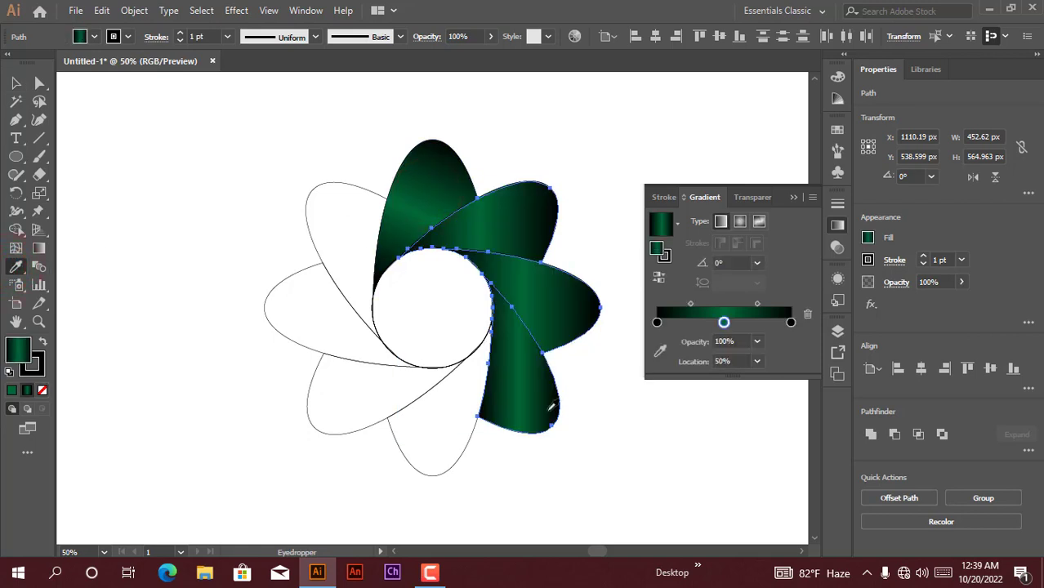
Select the three unfilled left-hand petals and give them the top petal's gradient fill with the Eyedropper.
click(12, 83)
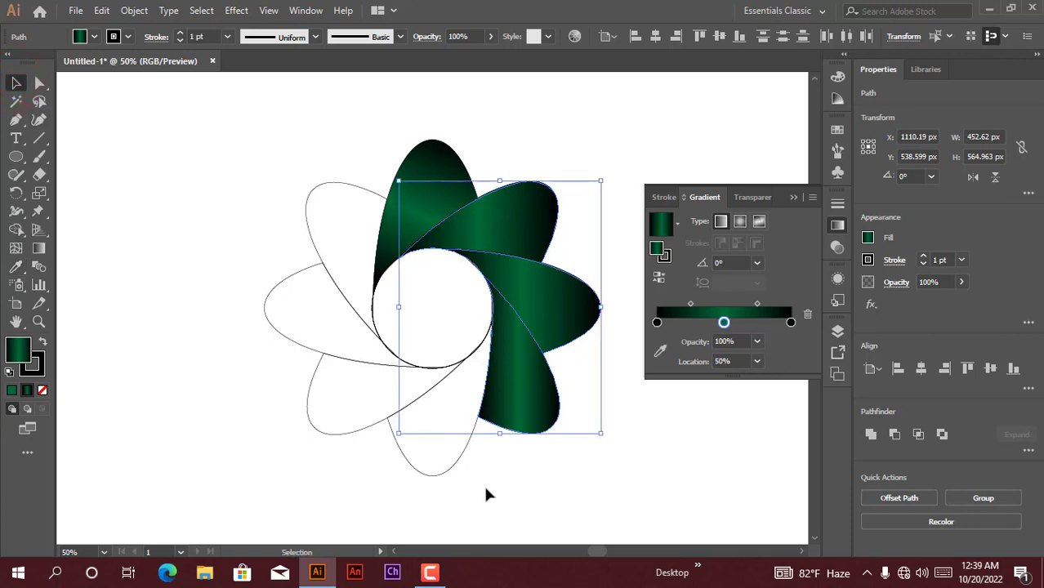
drag(486, 487, 299, 406)
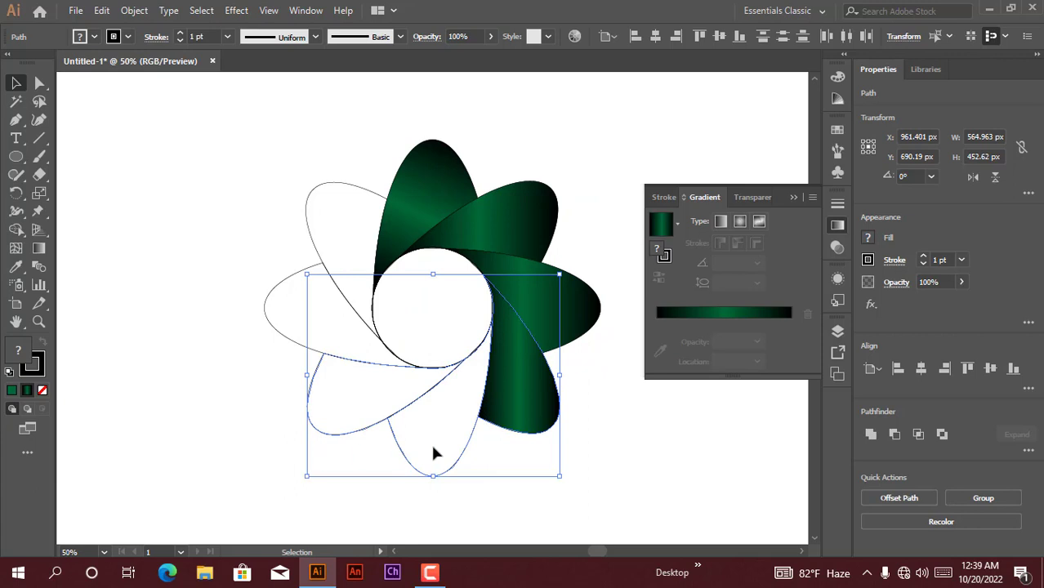
click(623, 468)
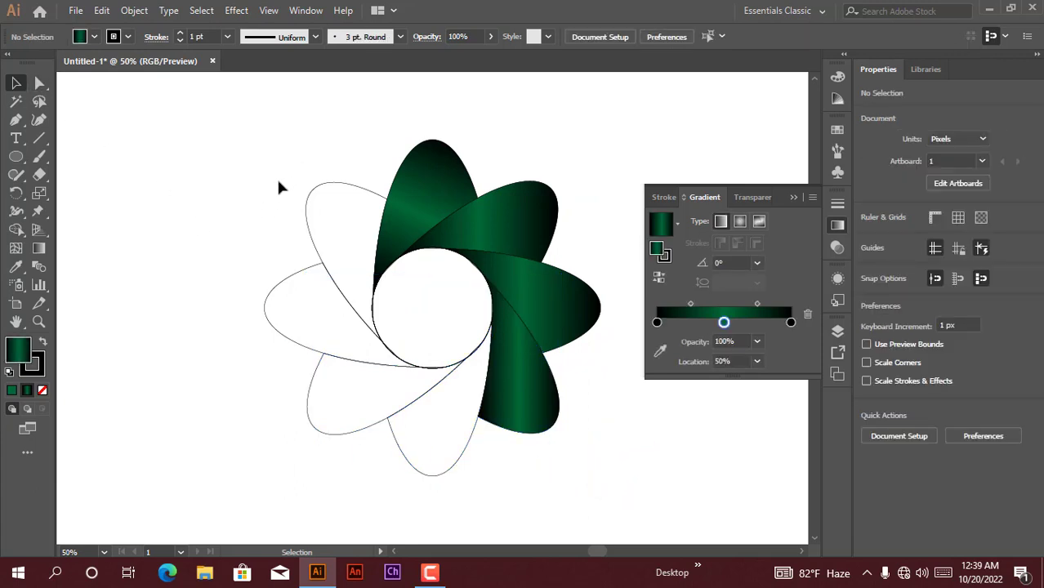
drag(279, 182, 337, 465)
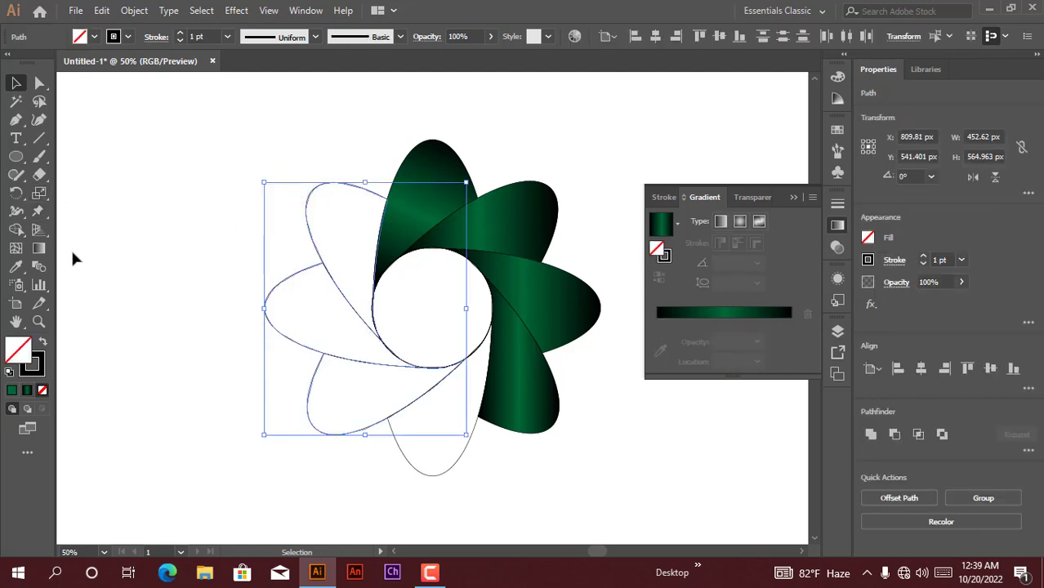
click(16, 266)
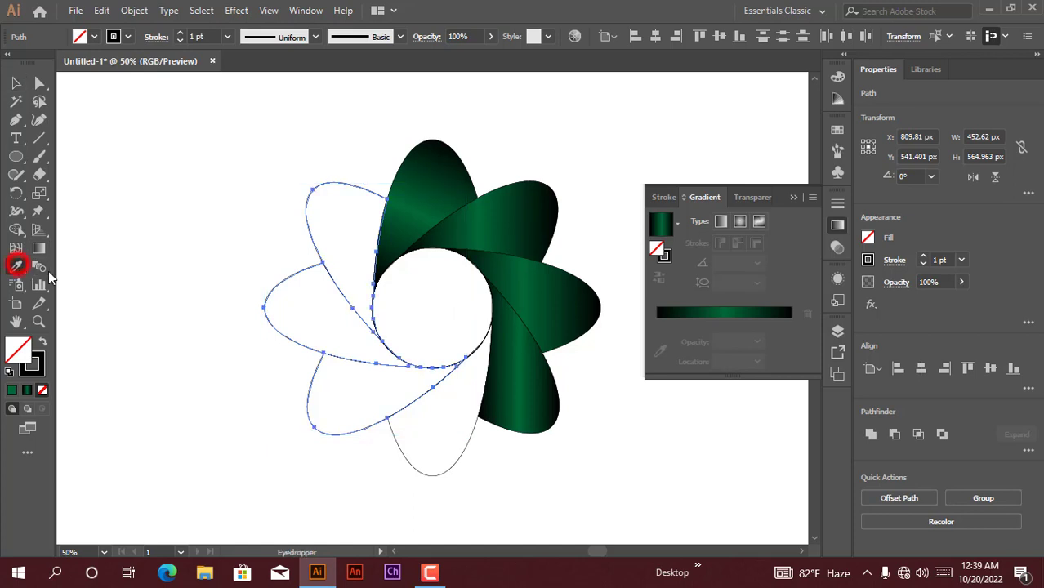
click(422, 193)
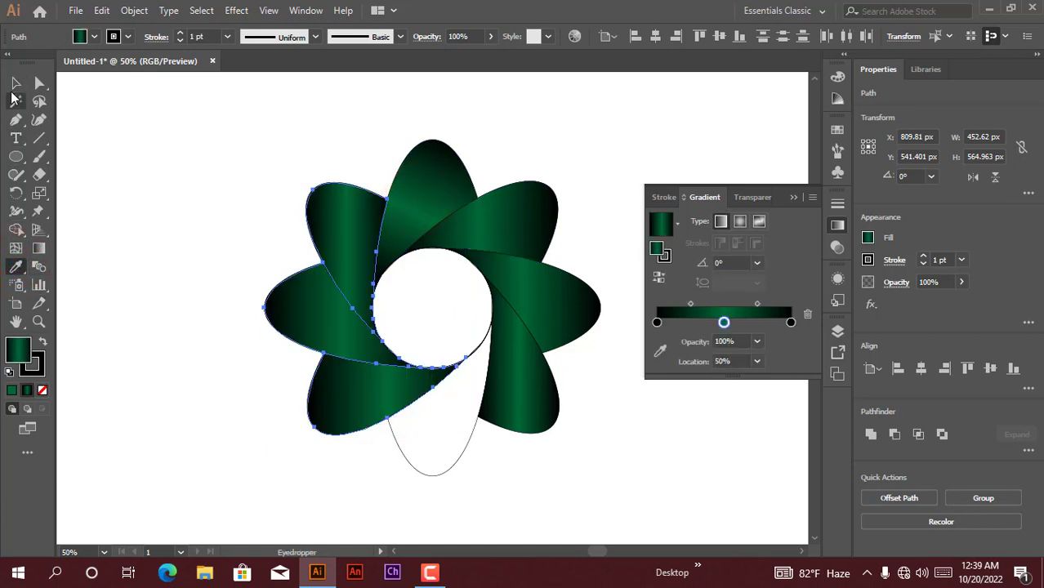
Fill the remaining bottom petal with the upper-left petal's green gradient using the Eyedropper.
click(14, 83)
drag(383, 464, 490, 491)
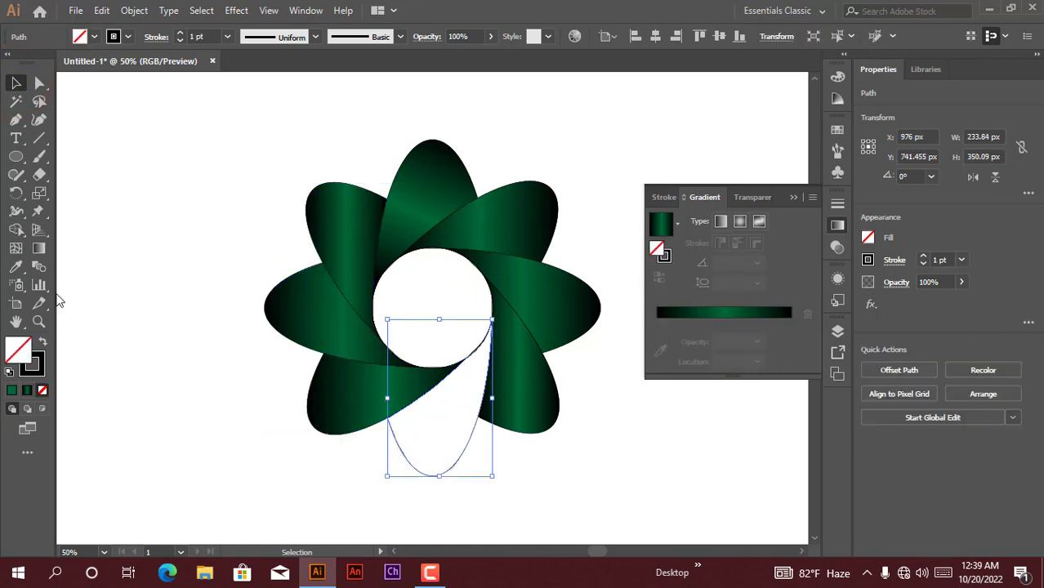
click(16, 266)
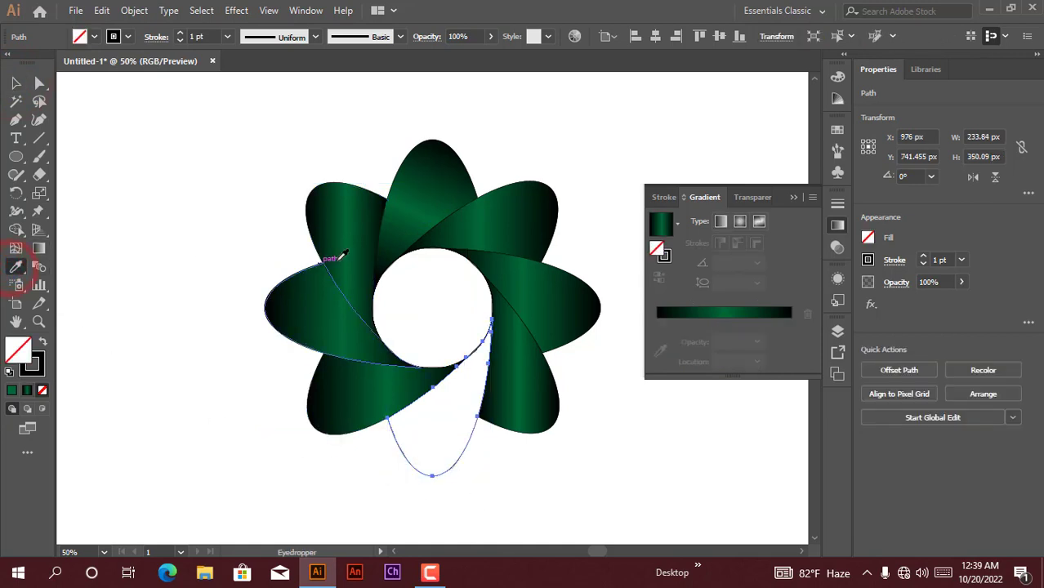
click(357, 237)
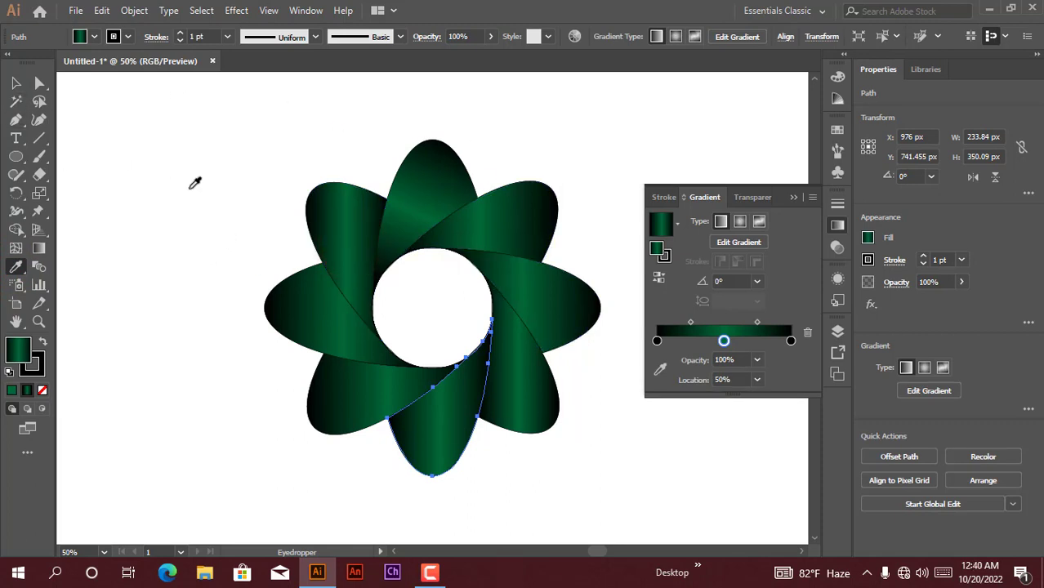
click(14, 82)
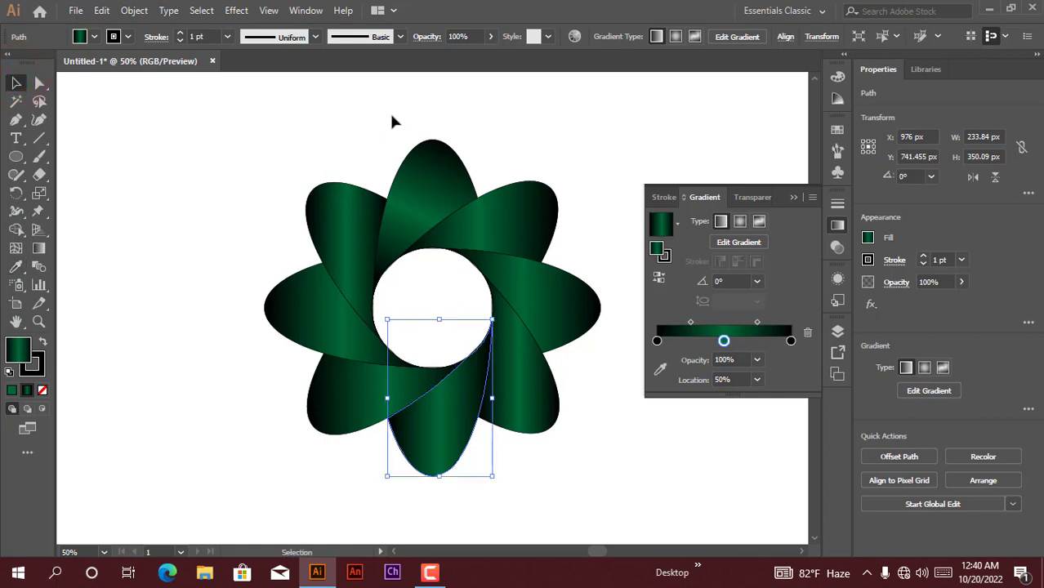
Select the top petal and redraw its gradient from the tip to the inner base point at about -112.6°.
drag(389, 116, 490, 178)
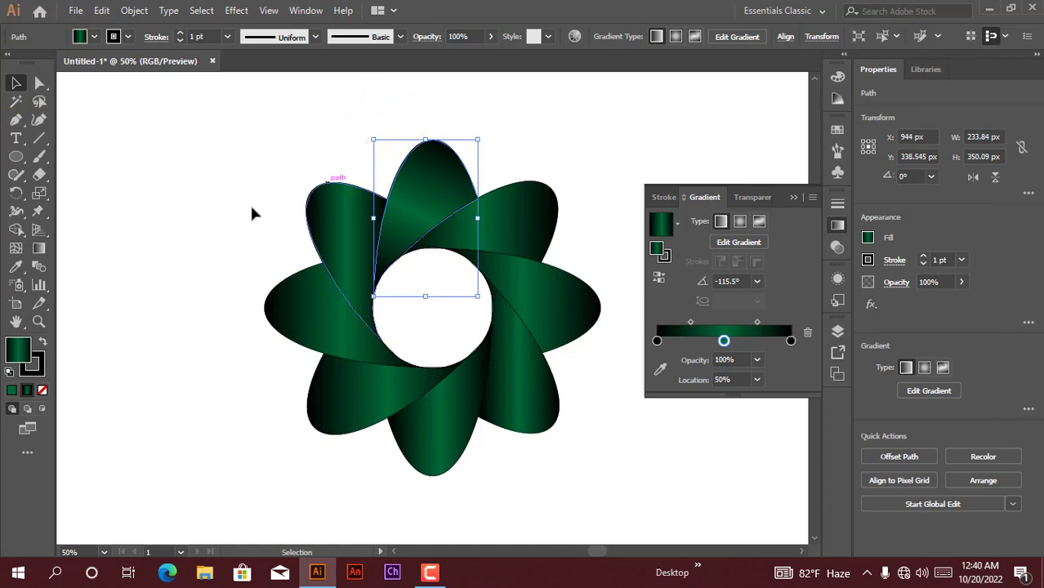
click(39, 248)
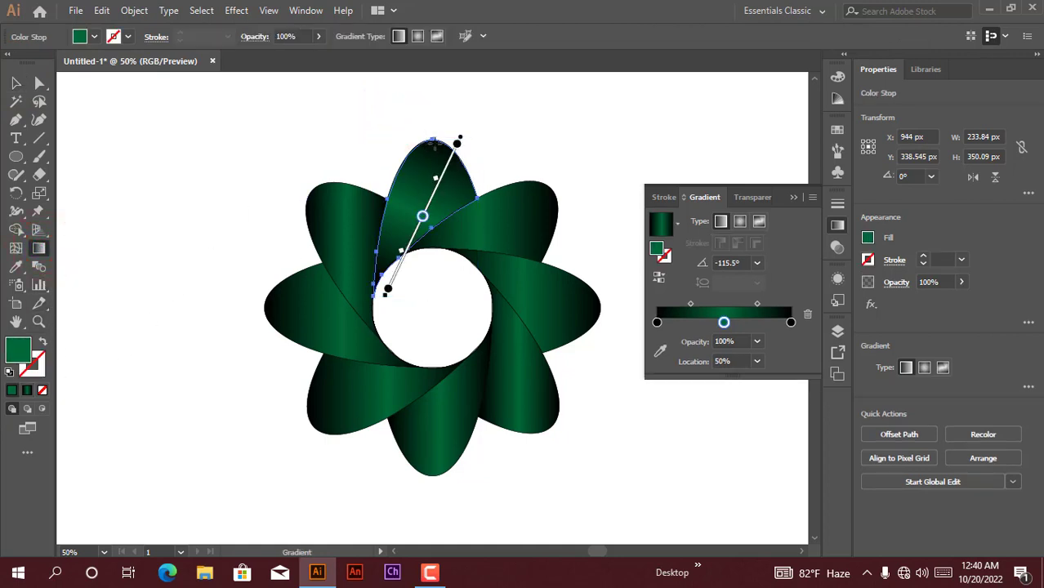
drag(438, 140, 376, 286)
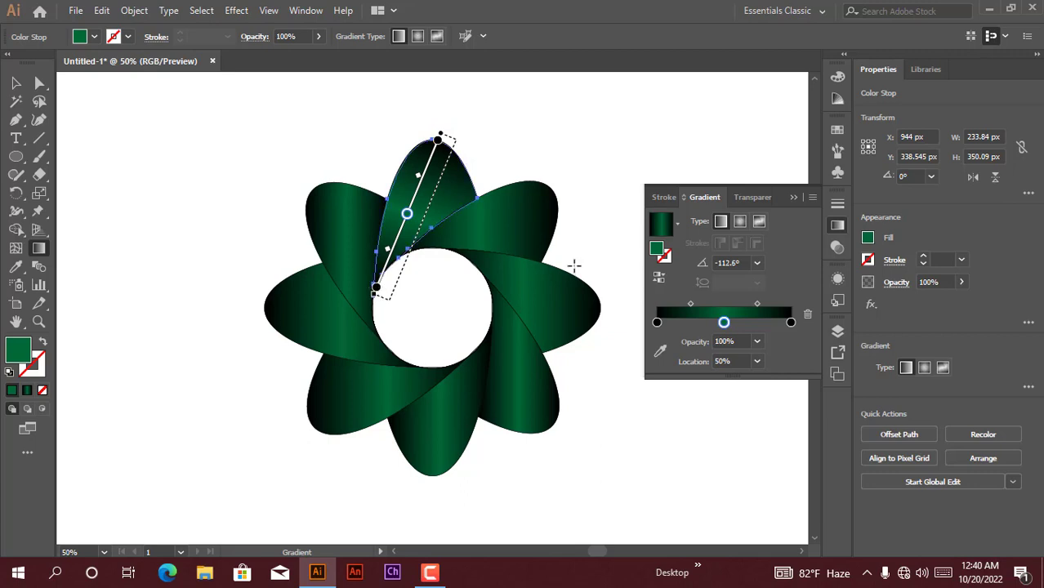
click(16, 83)
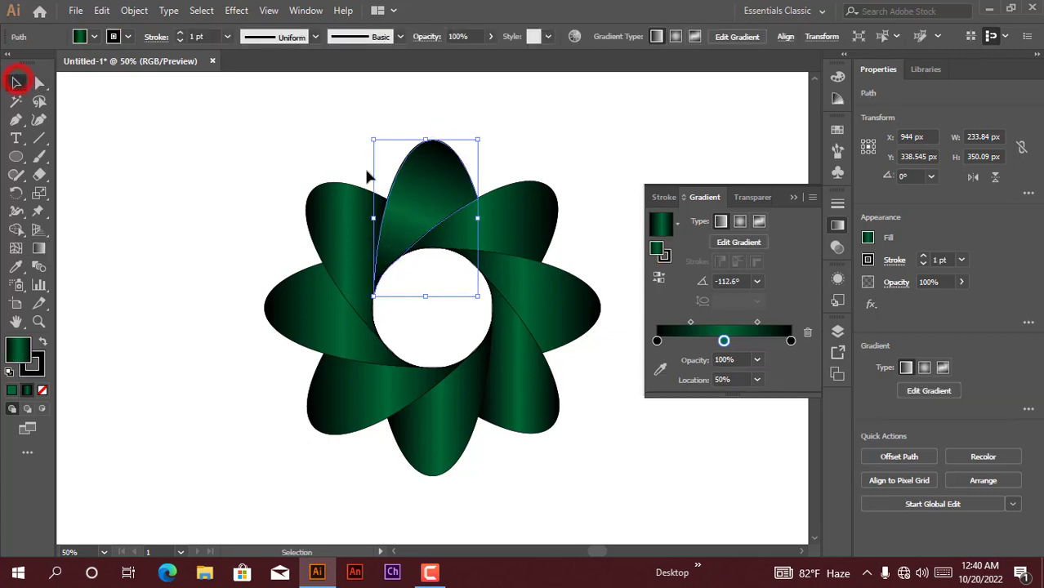
Redirect the upper-right petal's gradient from its outer tip to its inner base at about -157.9°.
click(563, 215)
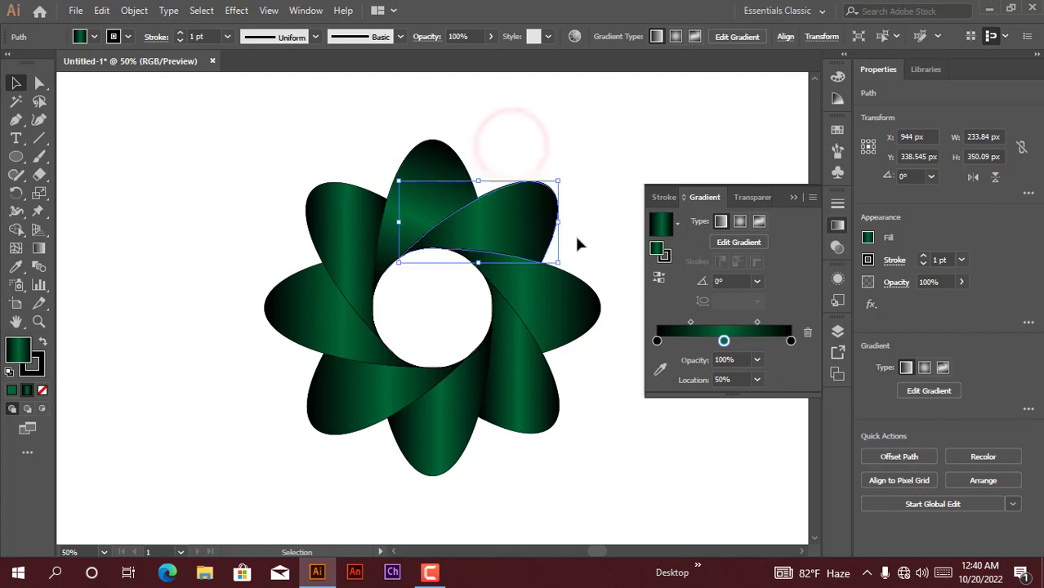
click(41, 250)
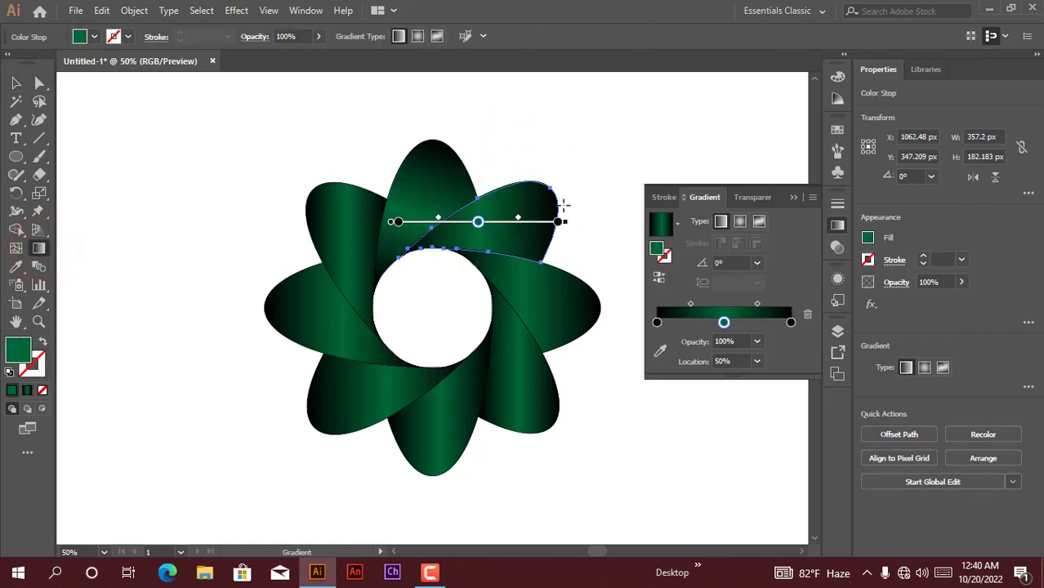
mouse_move(555, 190)
mouse_down()
mouse_move(543, 216)
mouse_move(409, 250)
mouse_up()
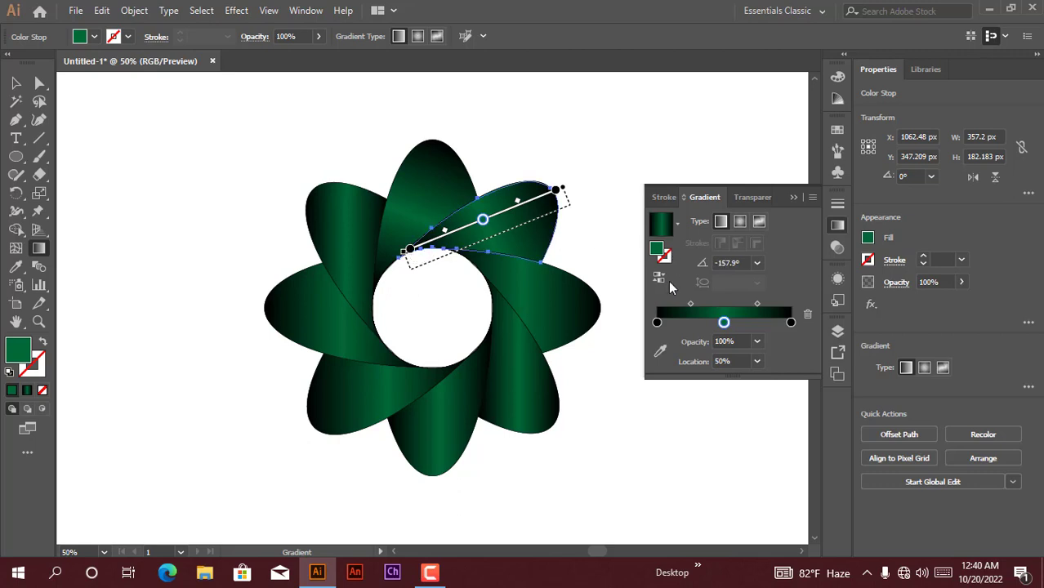
click(16, 82)
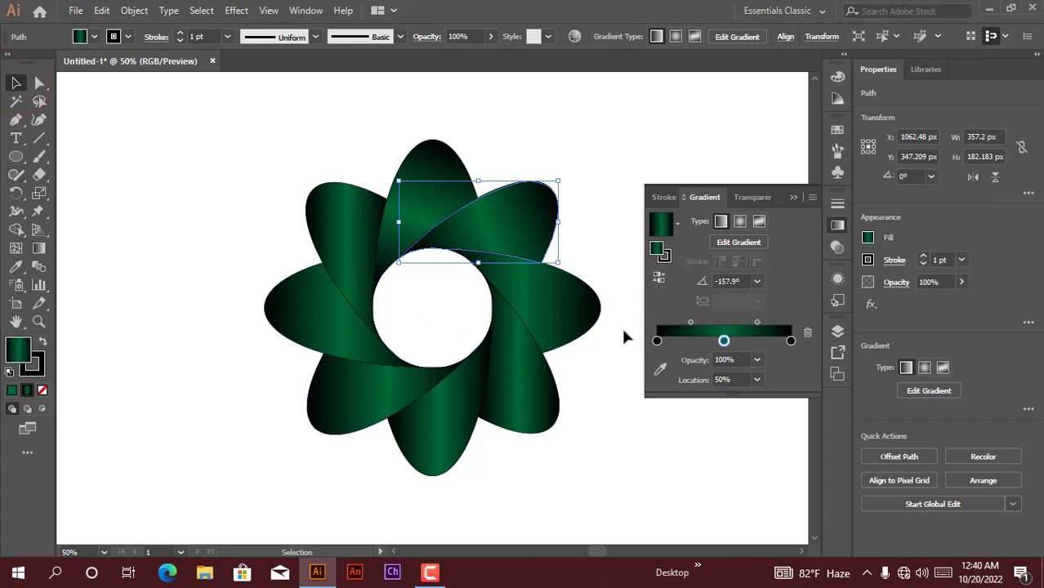
Redirect the right petal's gradient from its outer tip to its inner base at about 156.5°.
drag(611, 342, 575, 240)
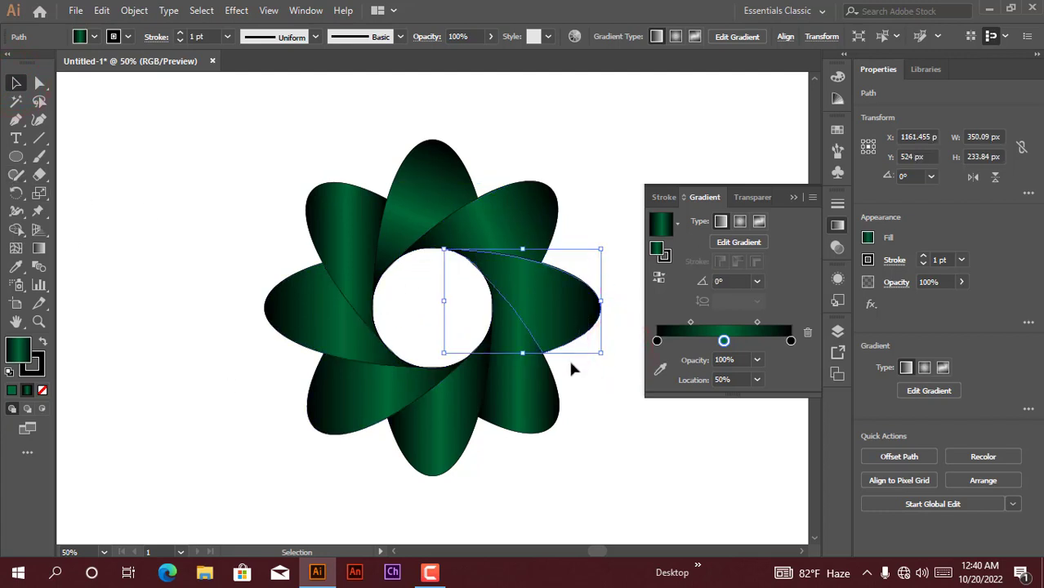
click(38, 252)
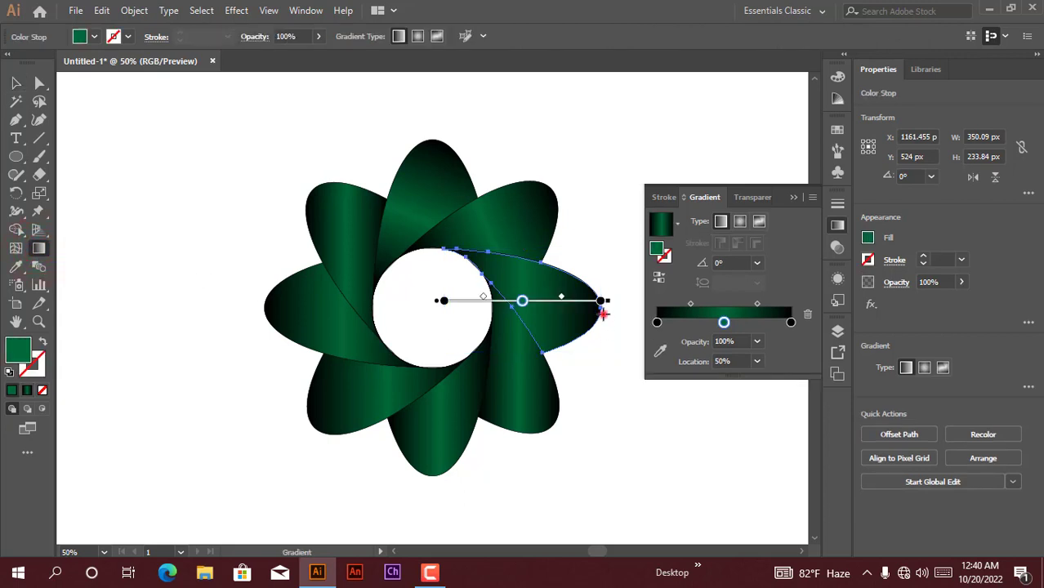
drag(603, 314, 456, 251)
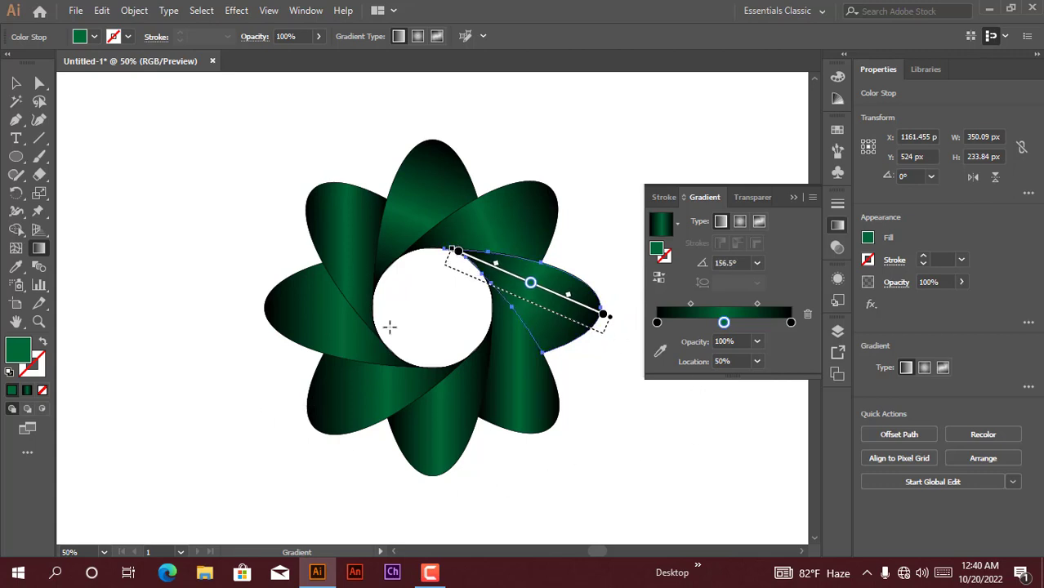
click(15, 82)
Redirect the lower-right petal's gradient from its outer tip to its inner base at about 113.4°.
drag(605, 391, 502, 441)
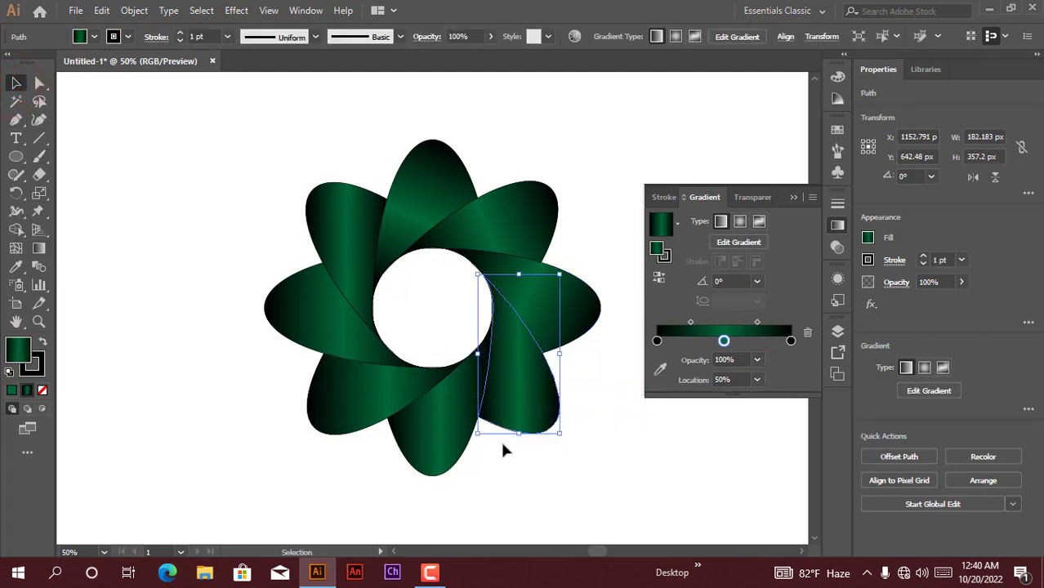
click(38, 248)
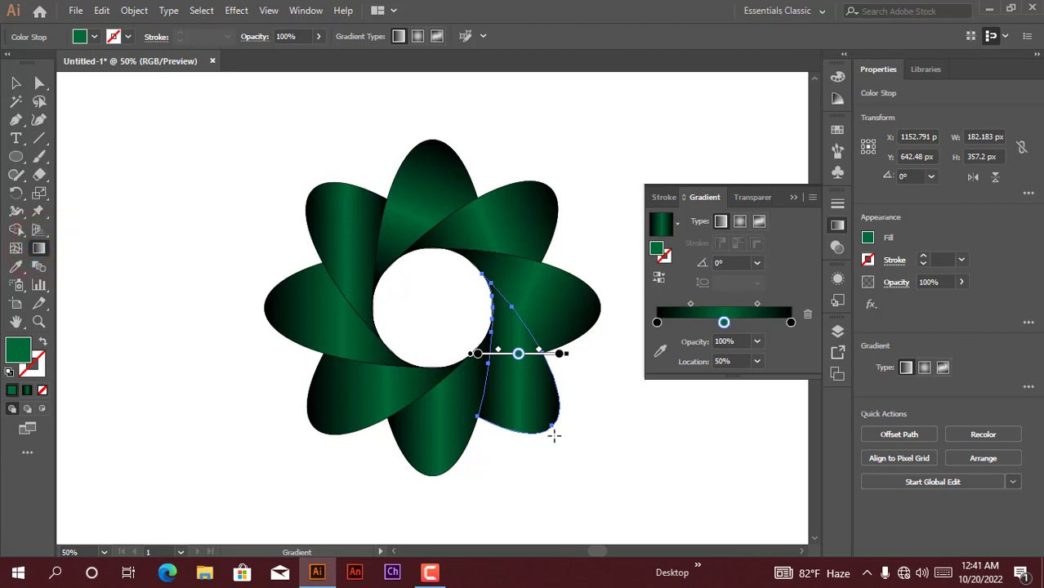
mouse_move(553, 431)
mouse_down()
mouse_move(513, 361)
mouse_move(490, 283)
mouse_up()
click(642, 432)
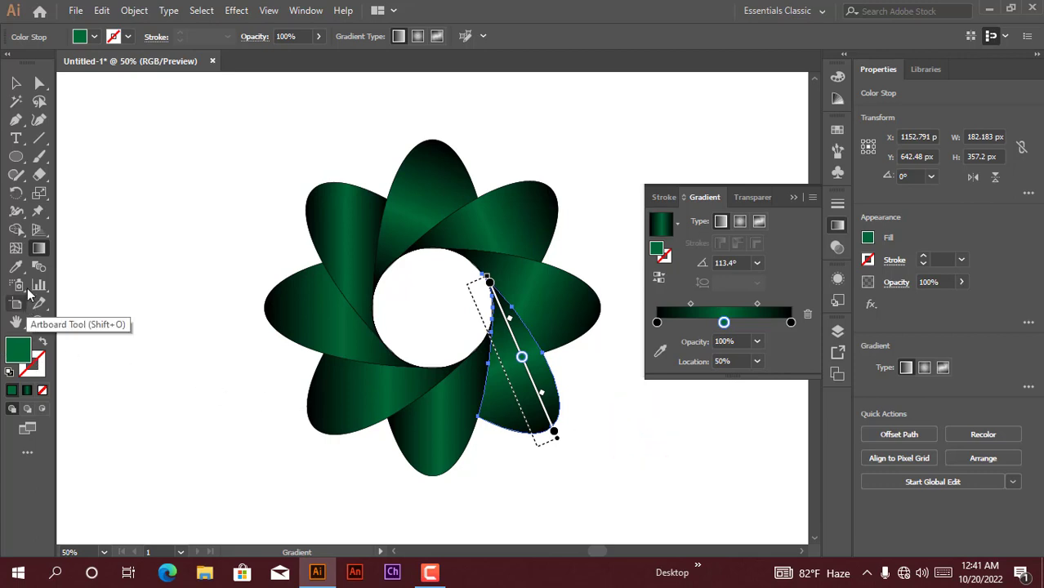
click(14, 84)
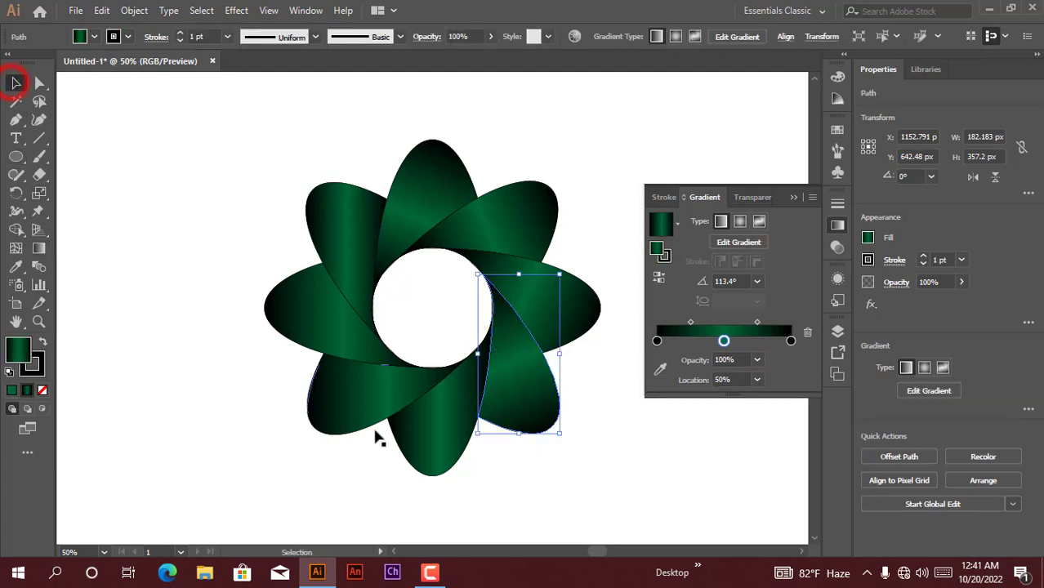
Redirect the bottom petal's gradient from its outer tip to its inner base at about 68.2°.
drag(454, 468, 373, 466)
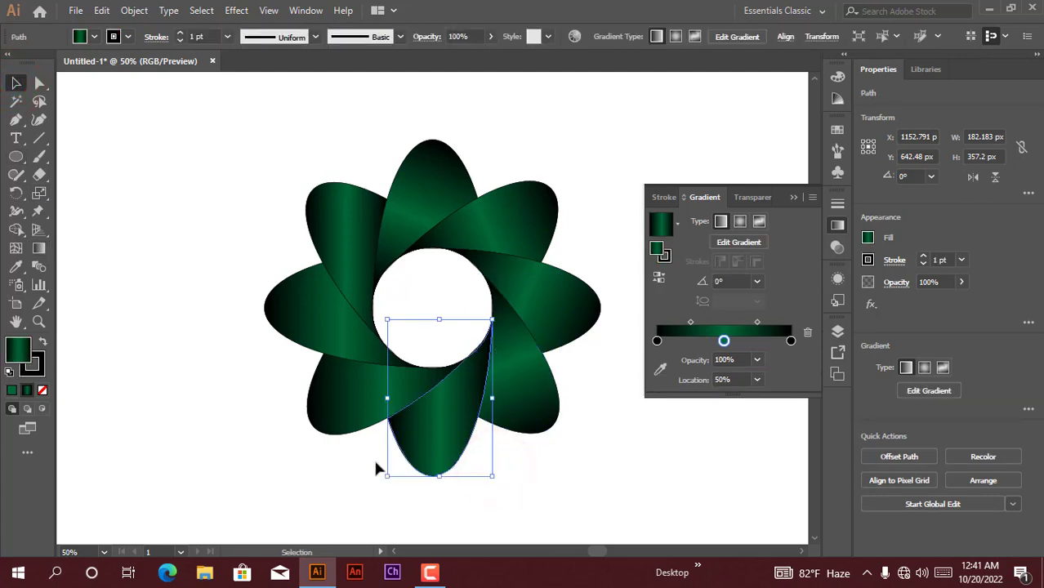
click(44, 250)
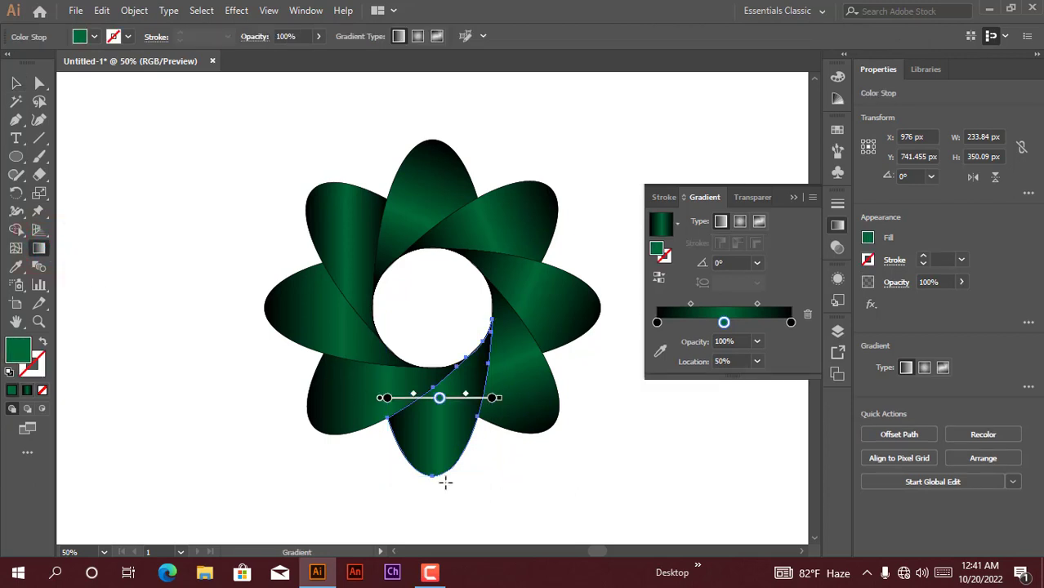
drag(431, 480, 490, 330)
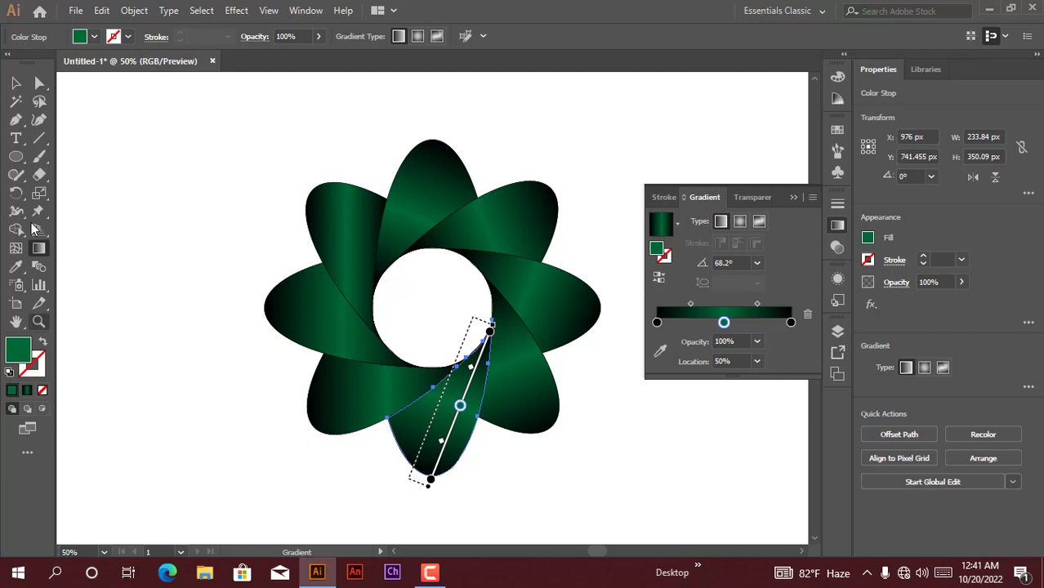
click(15, 83)
Redirect the lower-left petal's gradient from its outer tip to its inner base at about 22.6°.
drag(282, 372, 345, 447)
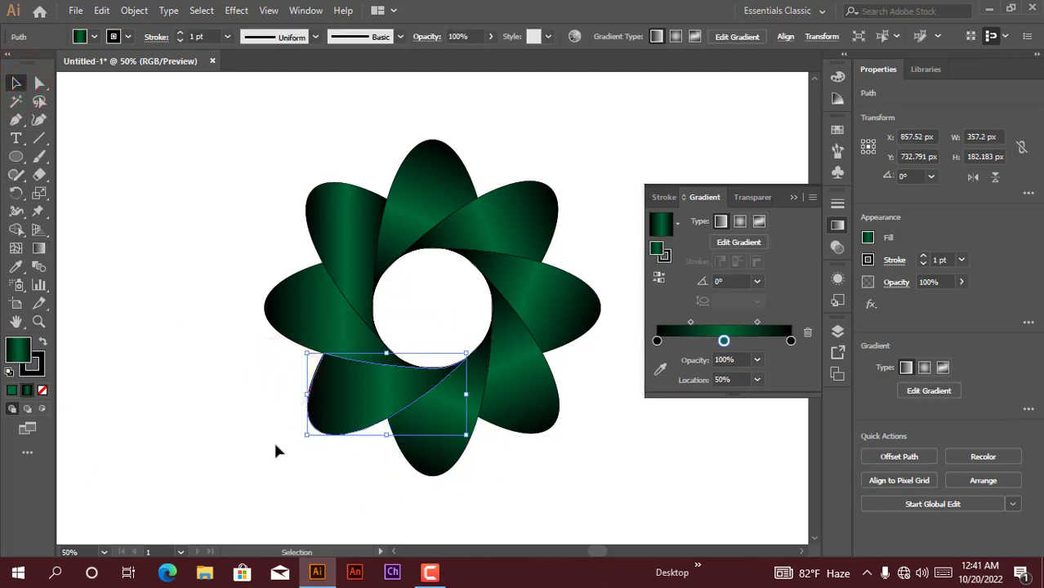
click(38, 248)
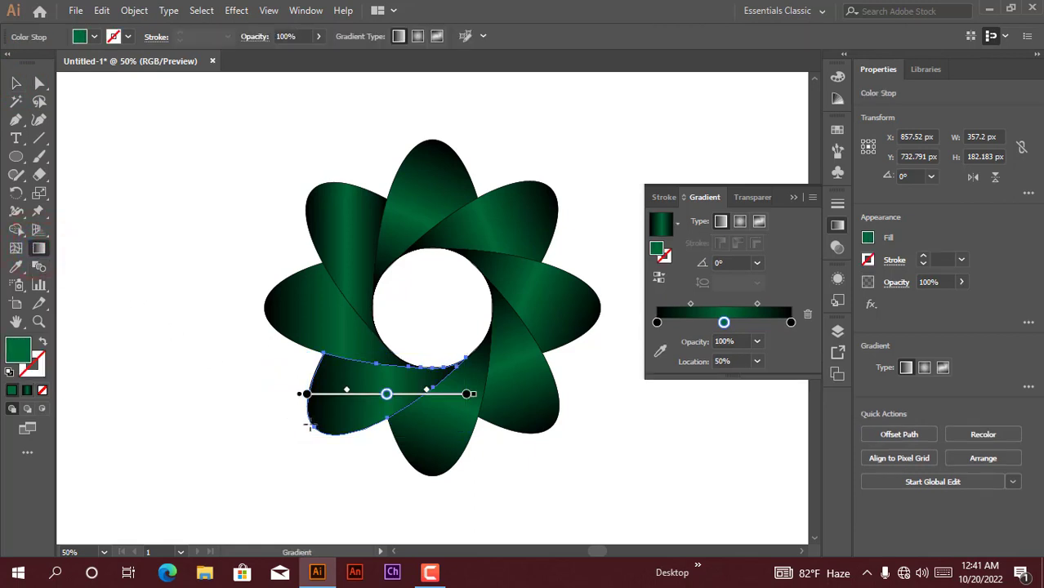
drag(310, 424, 457, 362)
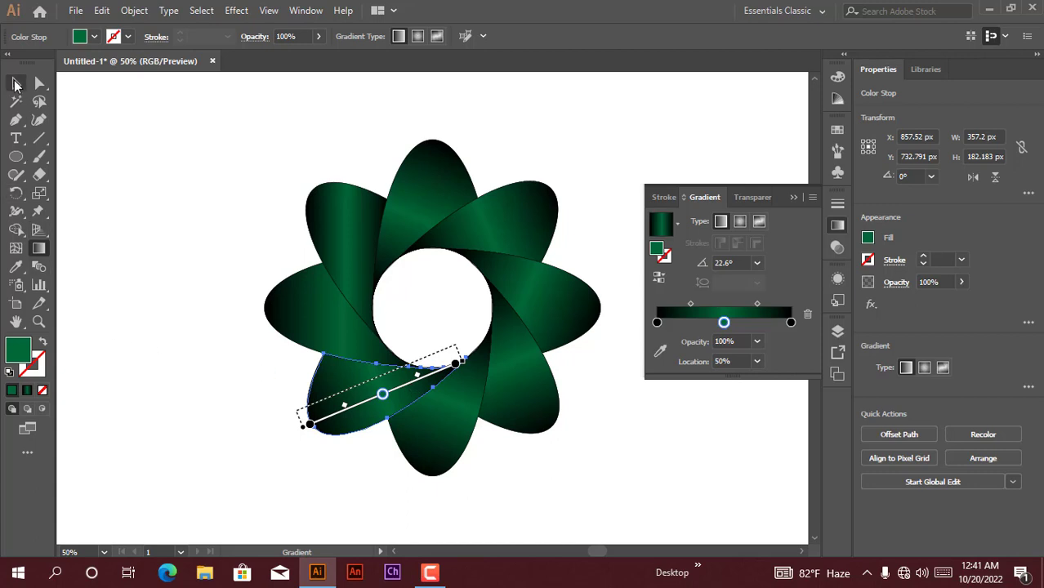
click(14, 83)
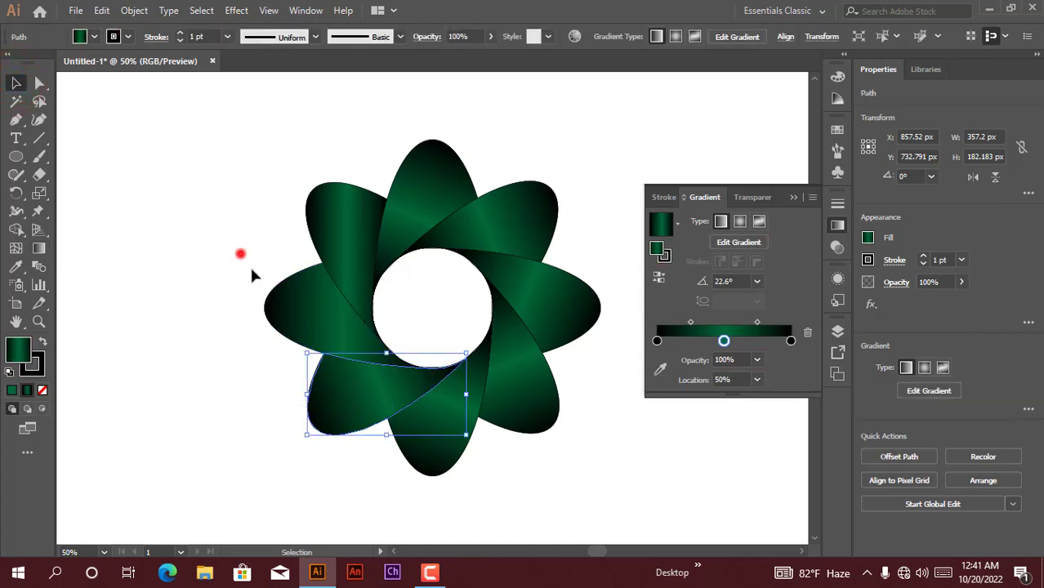
Redirect the left petal's gradient from its outer tip to its inner base at about -24.1°.
drag(251, 272, 293, 349)
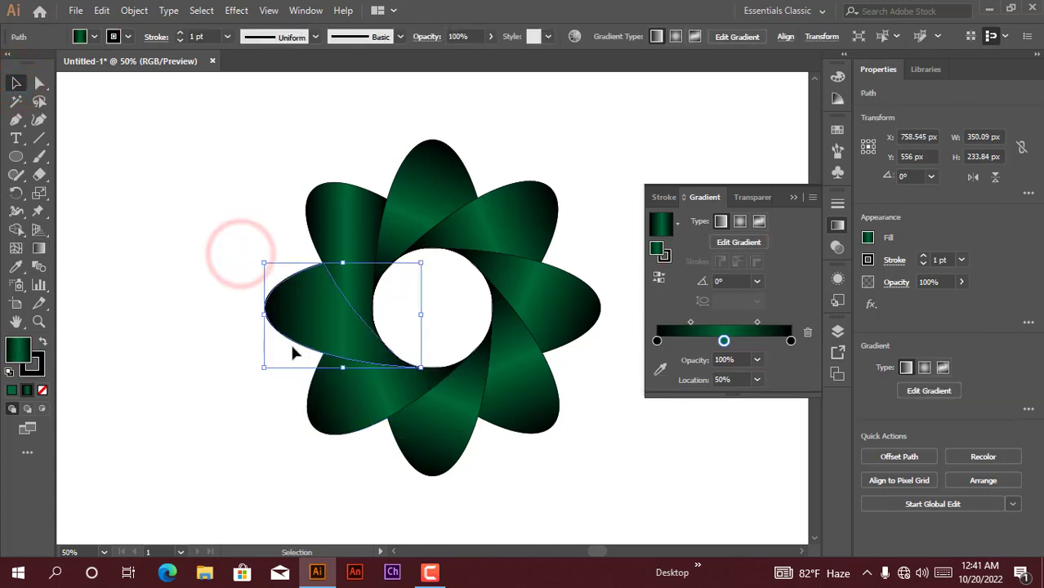
click(38, 247)
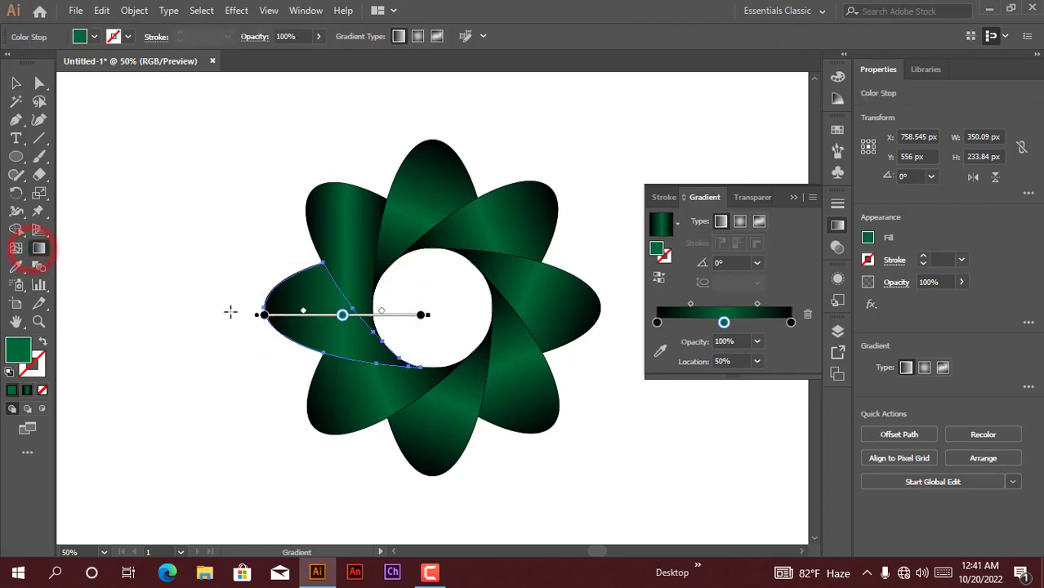
drag(260, 301, 393, 358)
drag(406, 366, 411, 370)
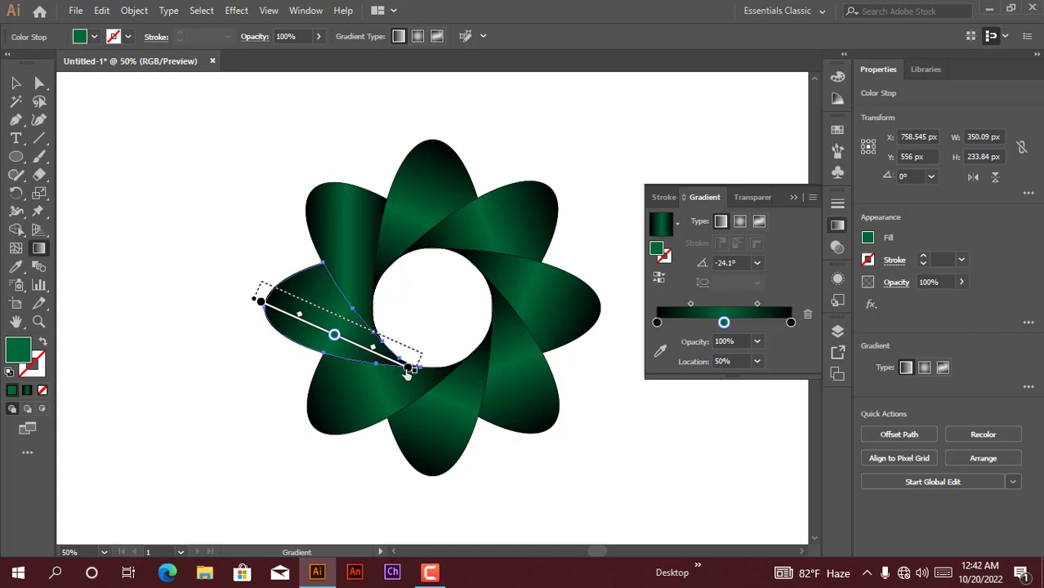
click(15, 82)
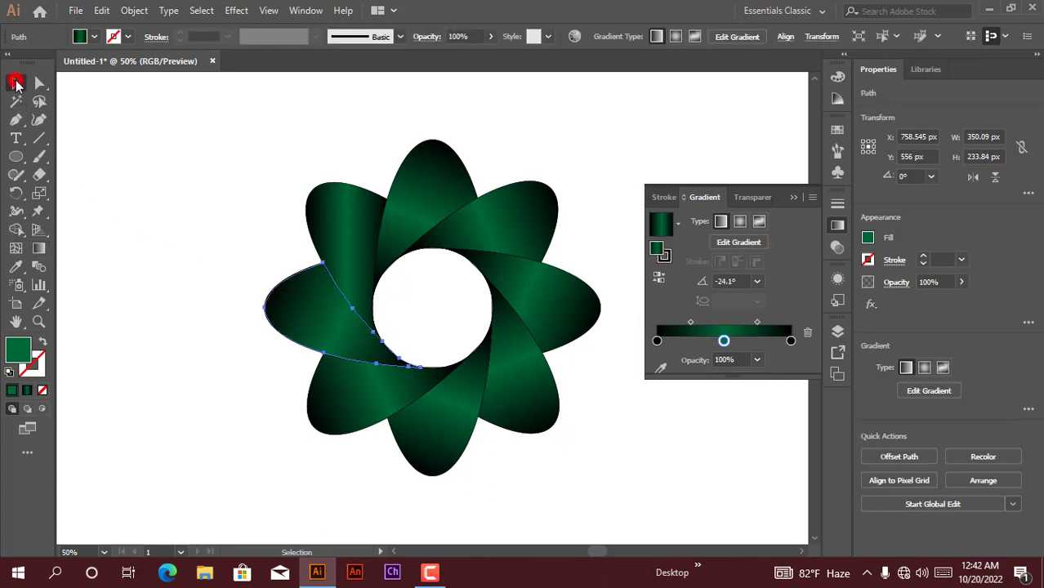
Redirect the upper-left petal's gradient from its outer tip to its inner base at about -68.5°.
drag(264, 134, 349, 236)
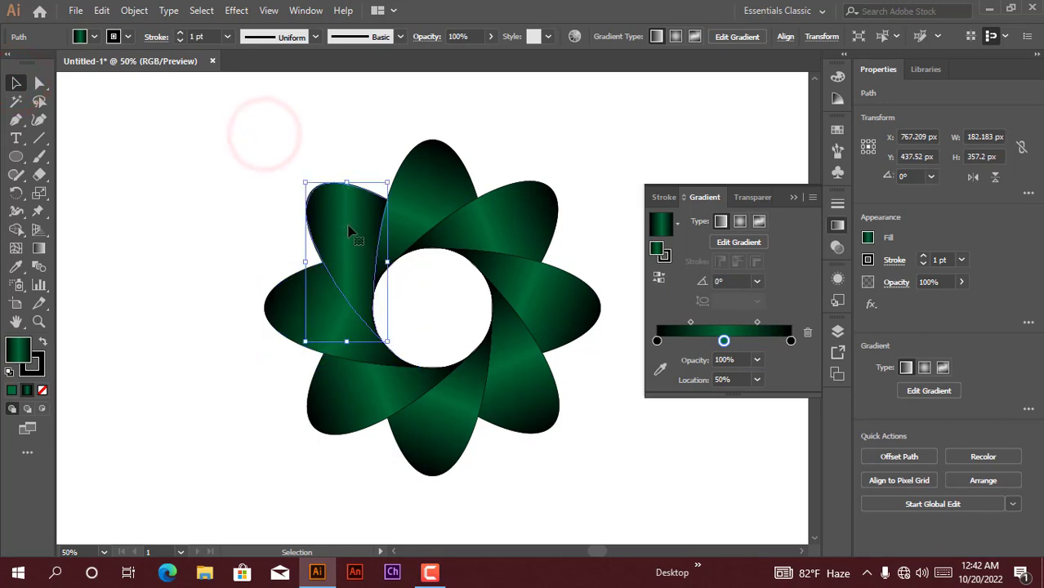
click(39, 248)
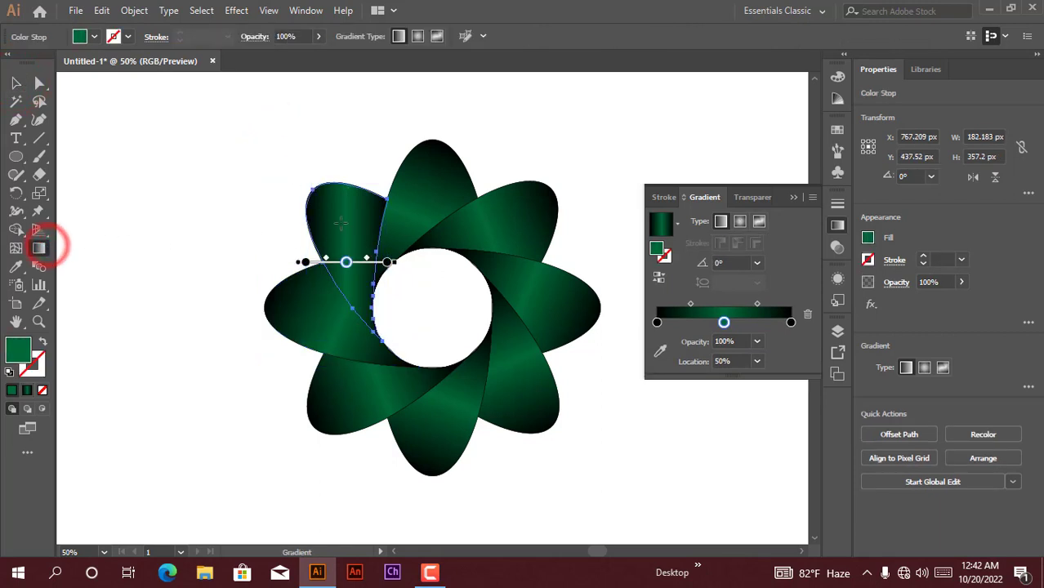
mouse_move(314, 183)
mouse_down()
mouse_move(350, 250)
mouse_move(374, 334)
mouse_up()
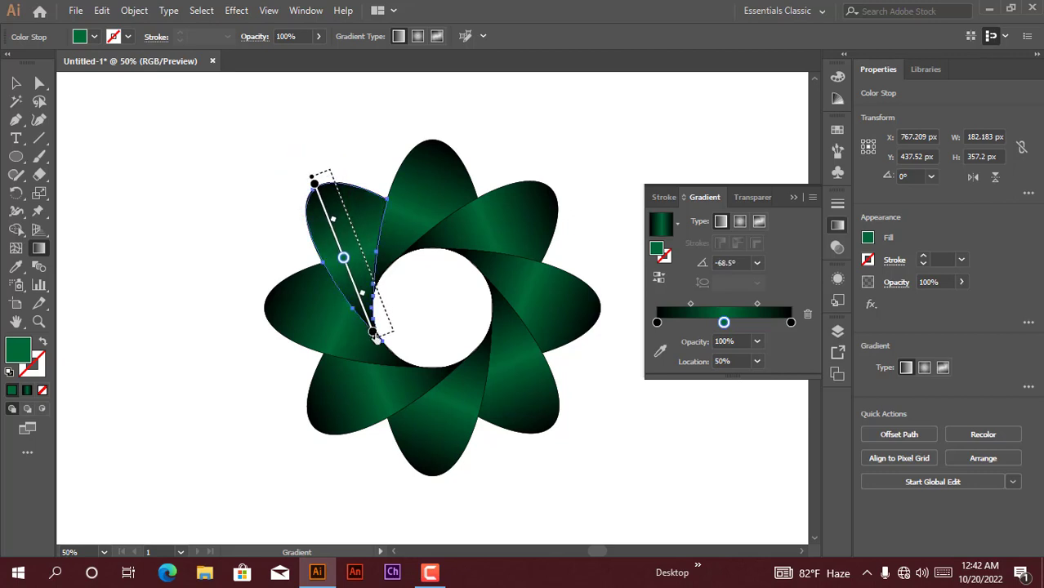
click(10, 82)
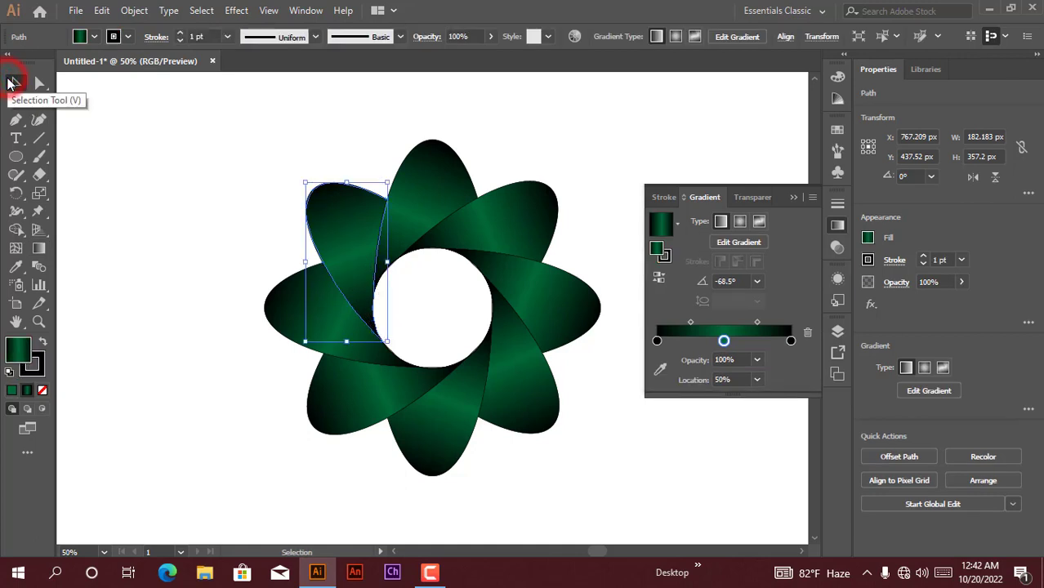
Refine the top petal's gradient so it runs from just above the tip to the inner base at about -112.6°.
drag(377, 106, 478, 175)
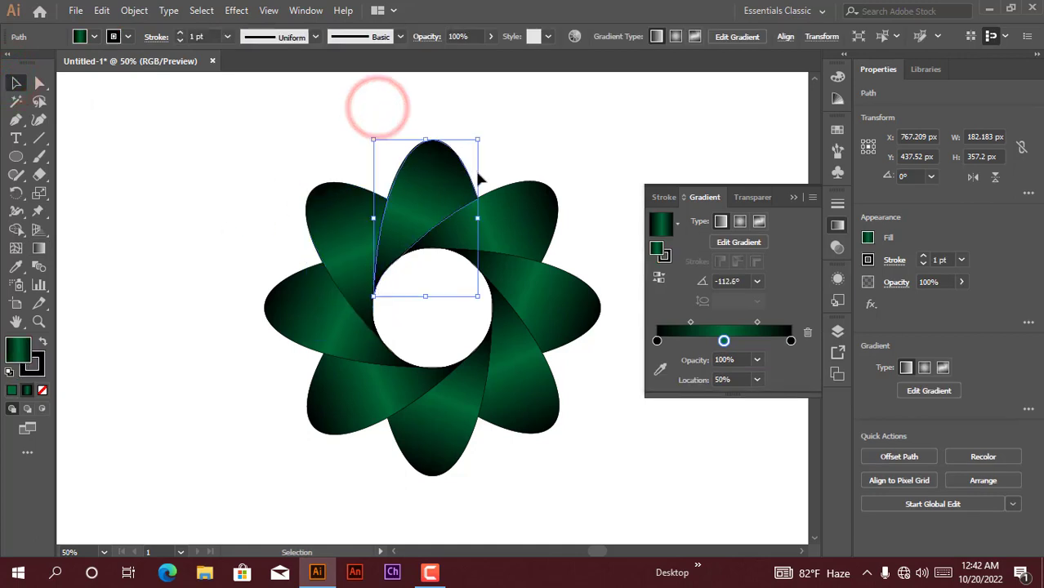
click(38, 247)
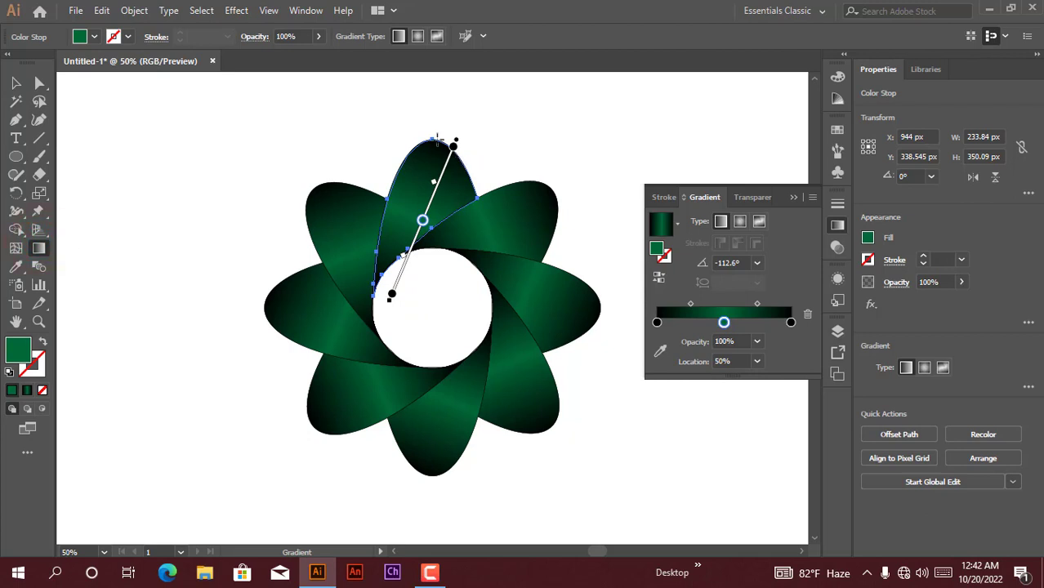
mouse_move(435, 135)
mouse_down()
mouse_move(379, 310)
mouse_move(385, 272)
mouse_move(375, 283)
mouse_up()
click(517, 121)
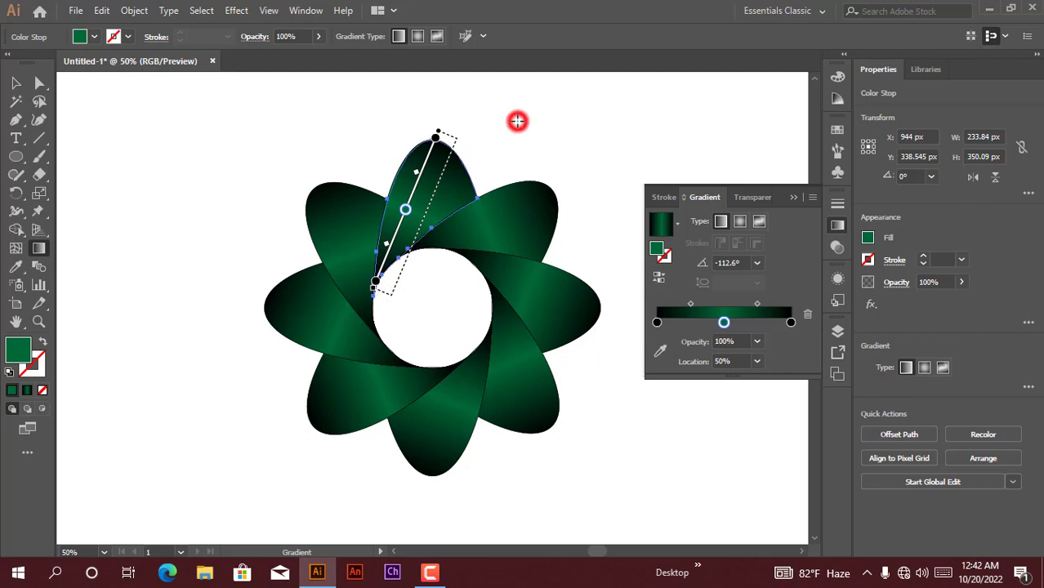
click(15, 82)
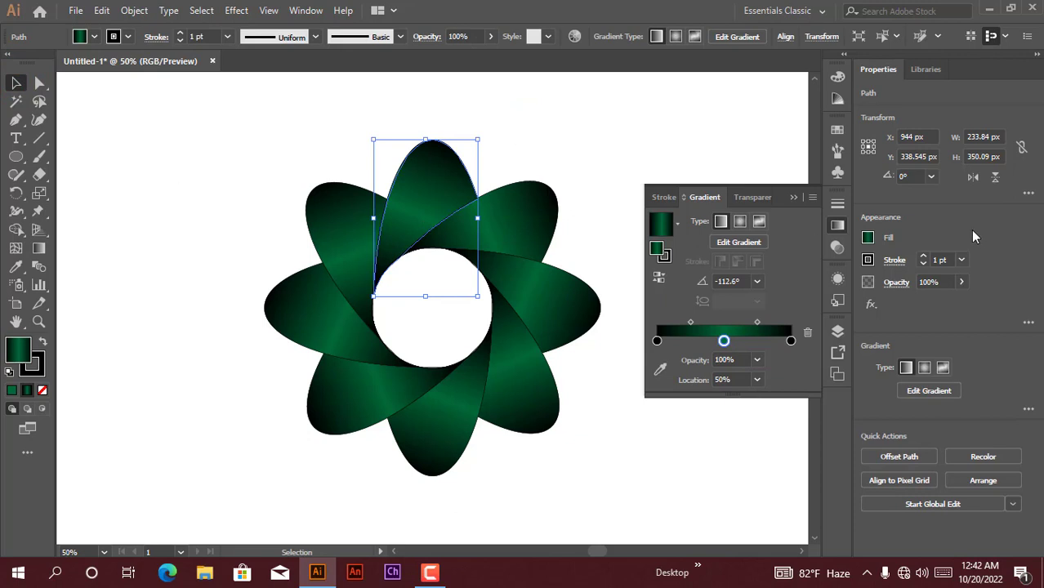
Collapse the Gradient panel, select the whole flower and clear the selection again.
click(793, 197)
drag(205, 121, 685, 500)
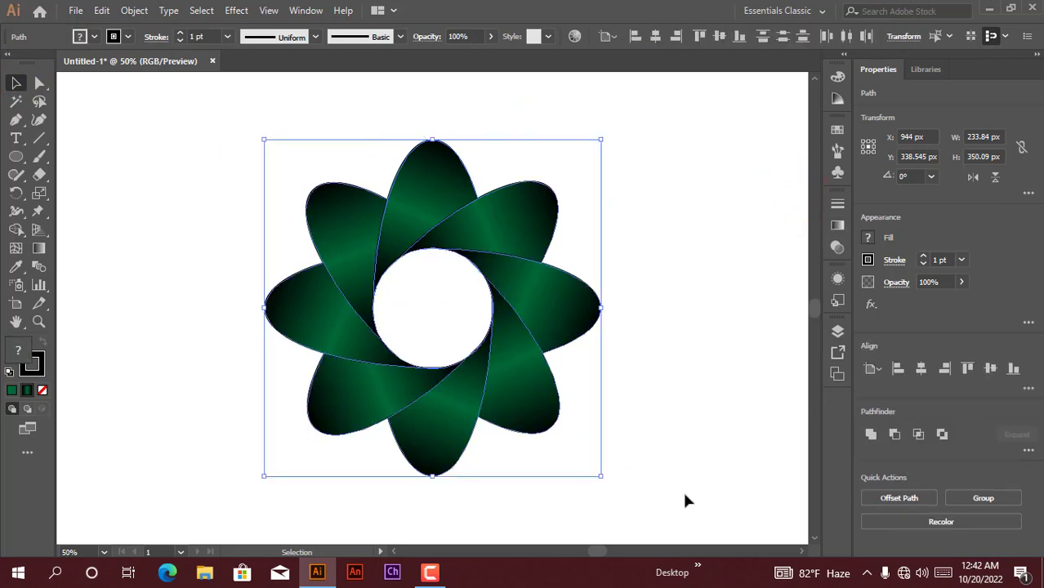
click(710, 367)
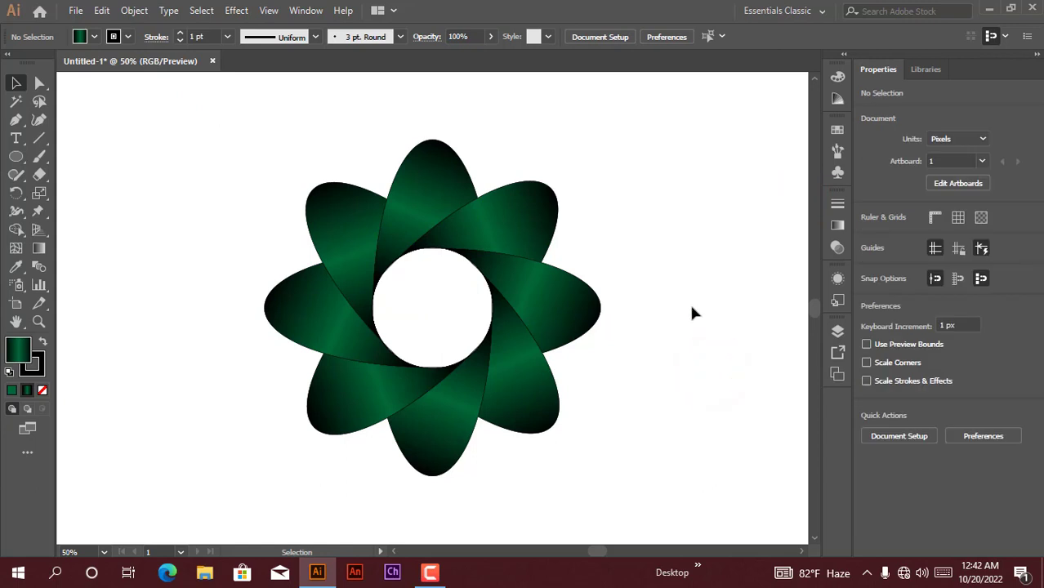
key(ctrl)
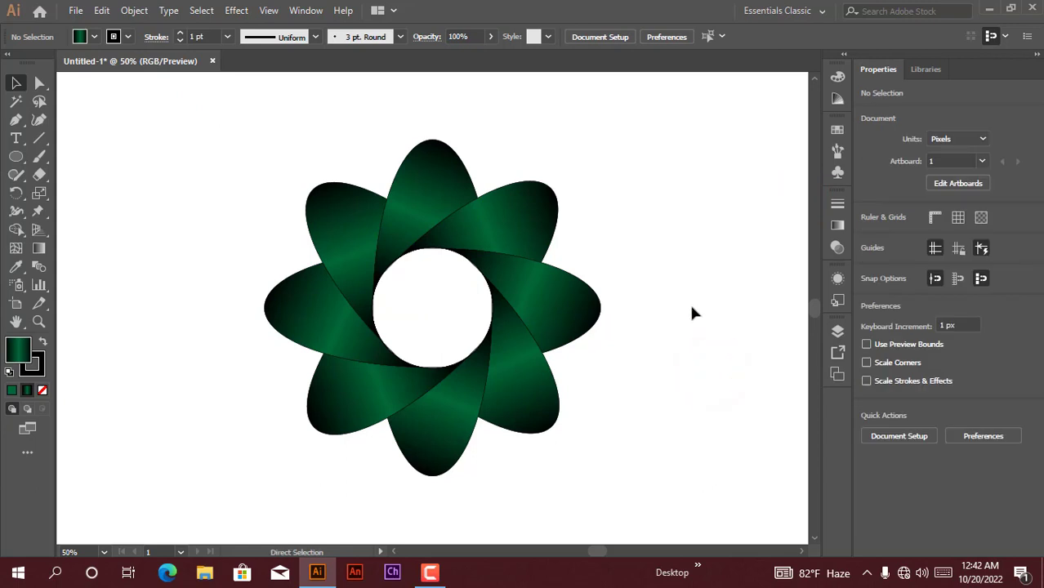